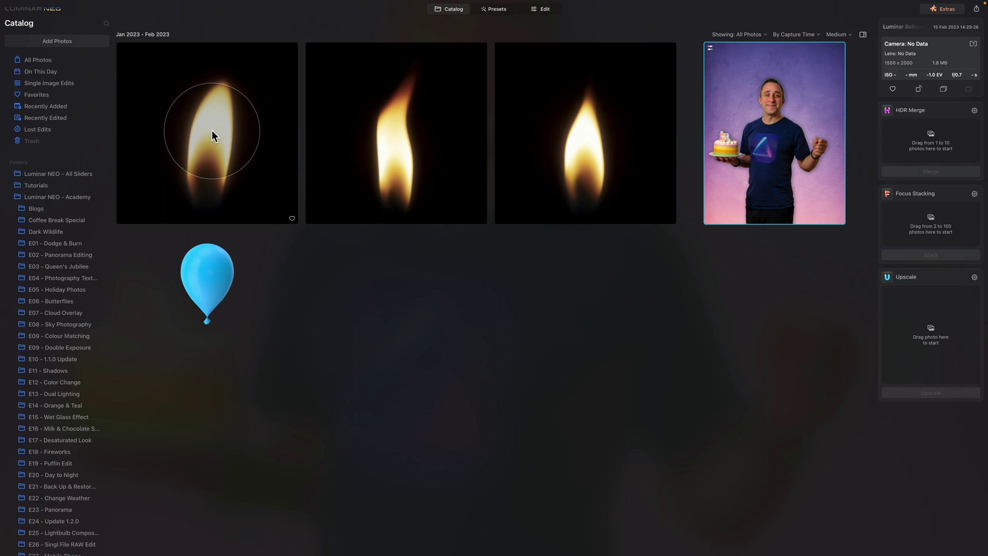
left_click(218, 288)
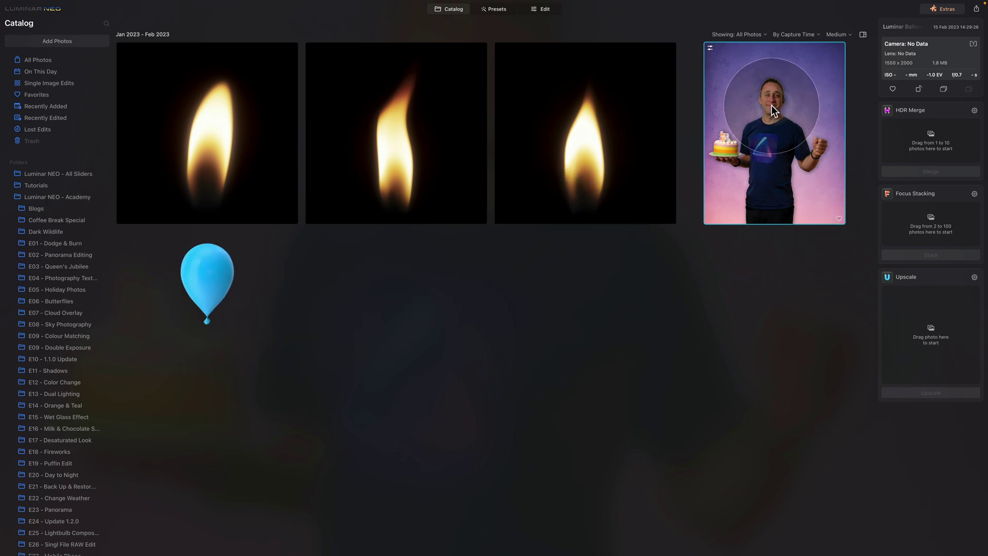
- Open the man-with-cake portrait in the Edit module as the single layer
left_click(543, 11)
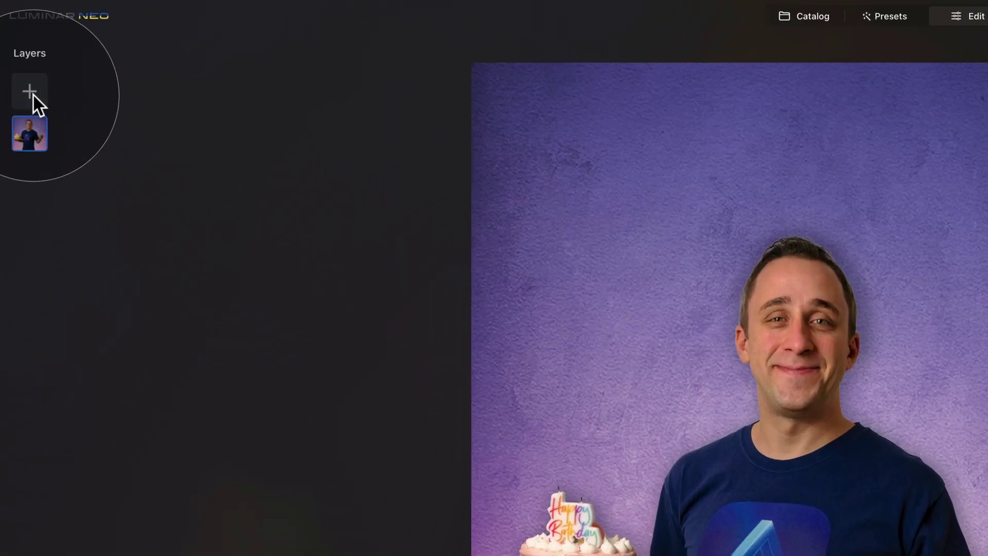
- Load Candle Overlay - 3.jpg from E51 > Candle Overlays into the layer image library
left_click(17, 51)
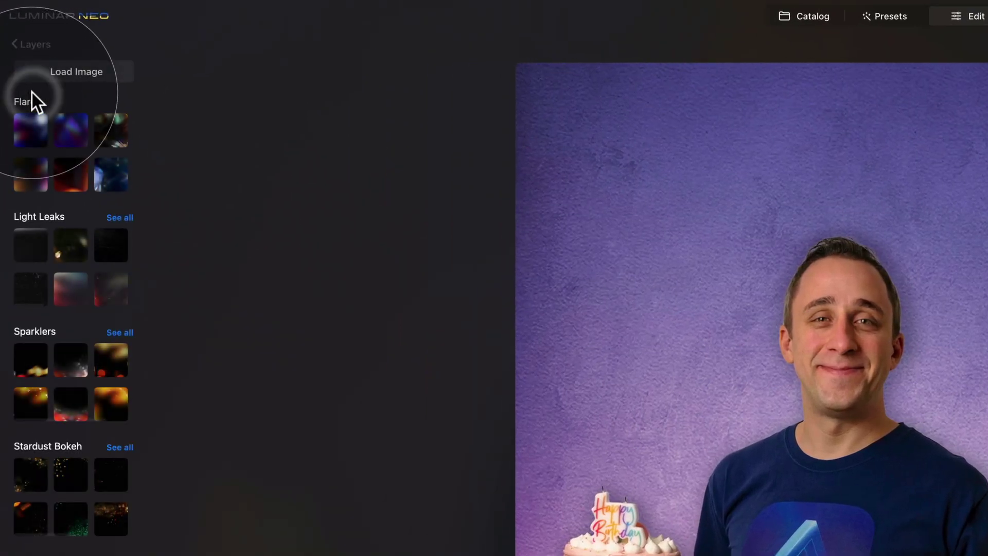
left_click(86, 69)
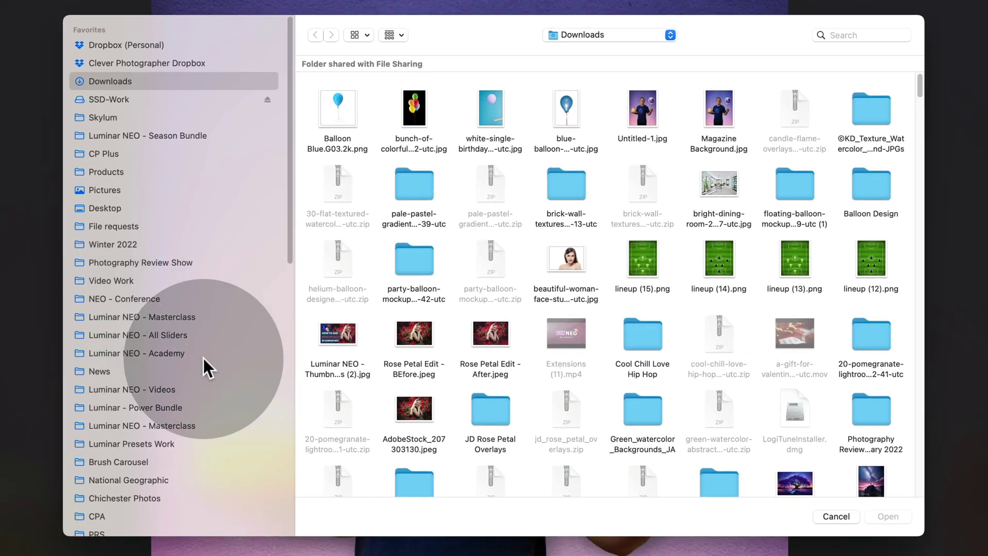
left_click(174, 354)
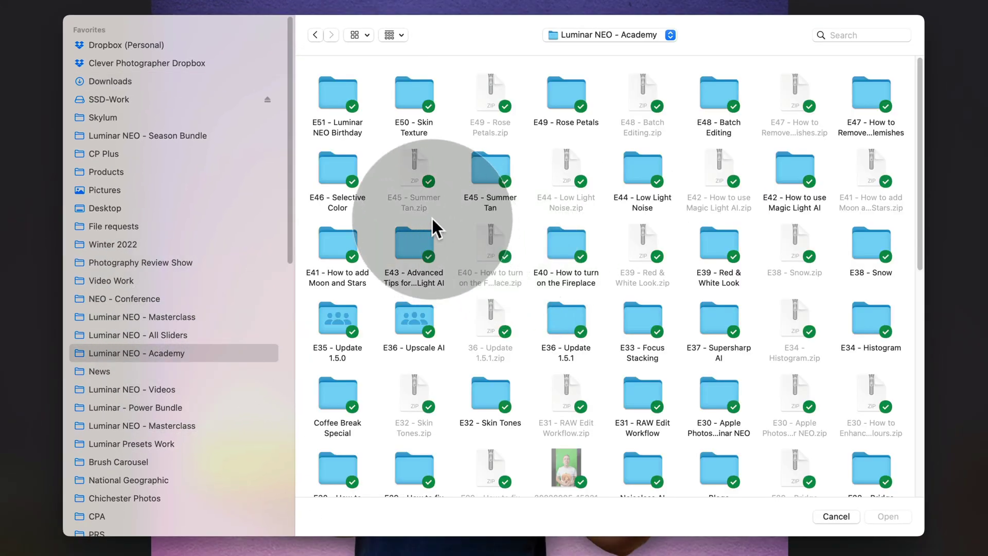
double_click(342, 98)
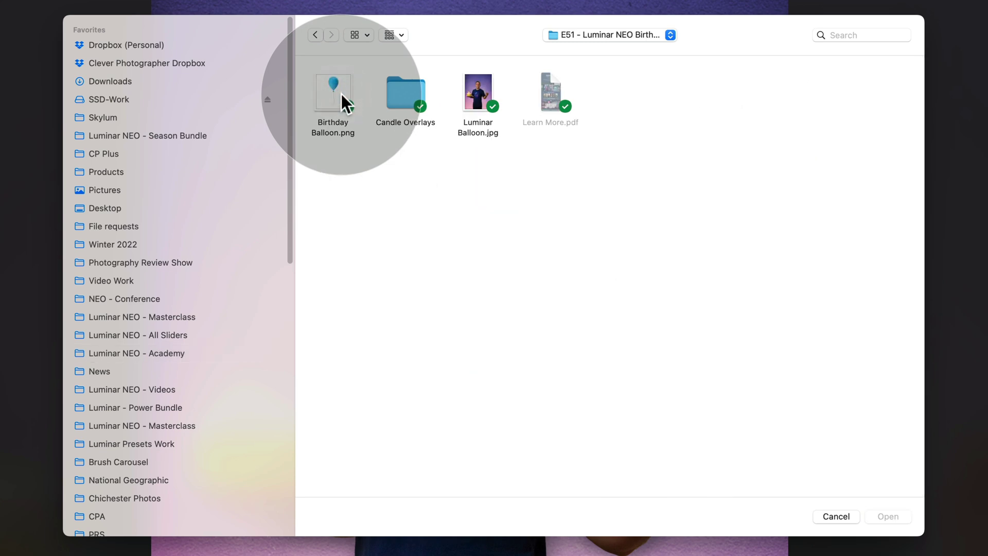
double_click(401, 88)
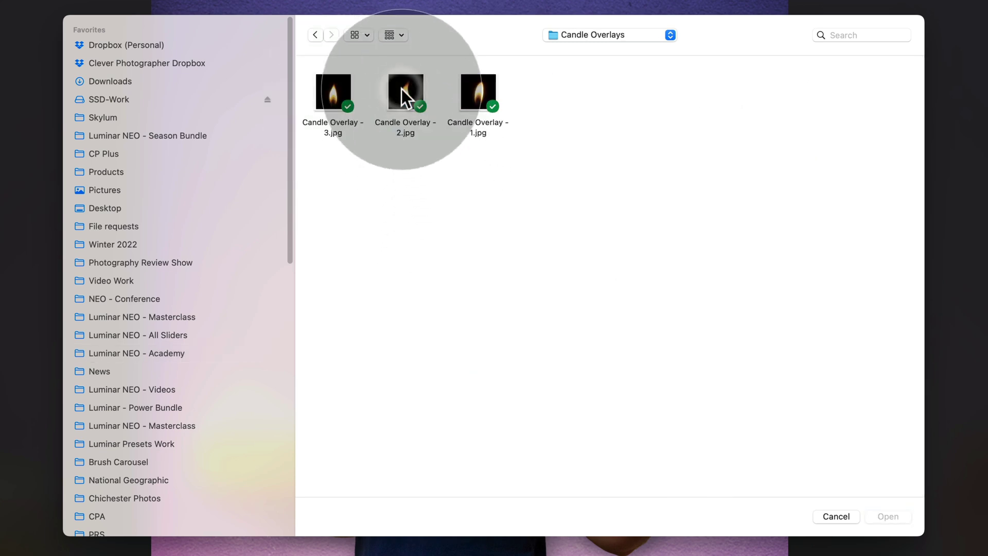
left_click(334, 85)
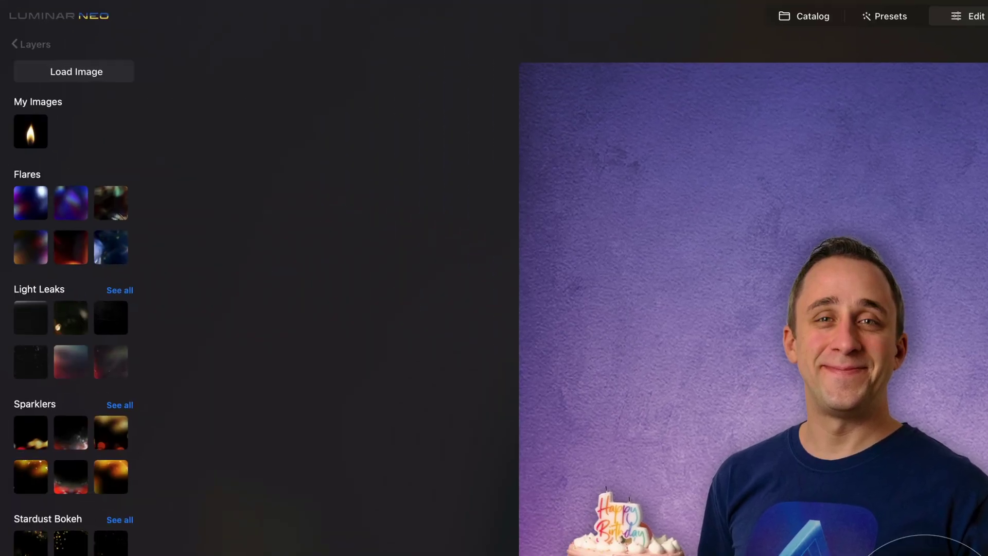
- Load Candle Overlay - 1.jpg from the same folder as a second overlay
left_click(74, 72)
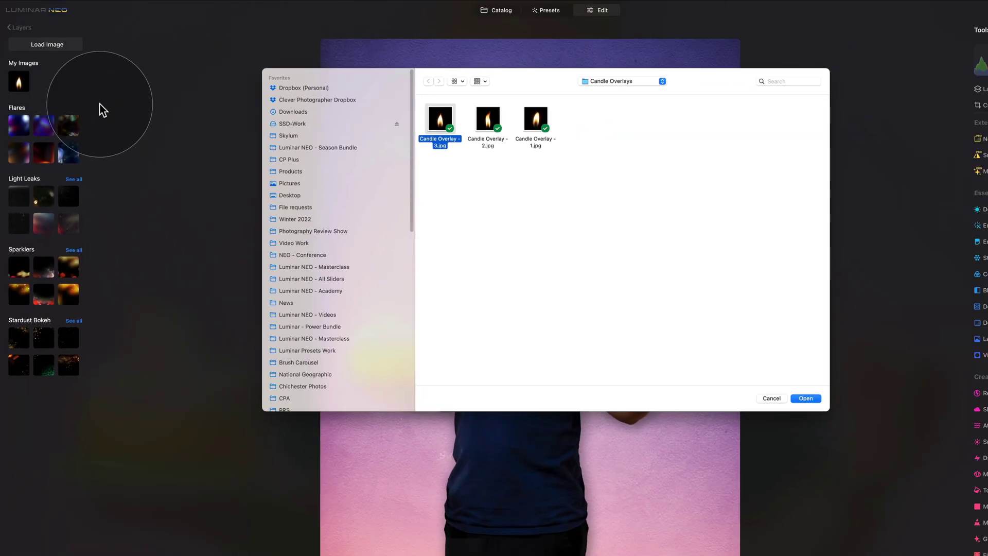
left_click(859, 193)
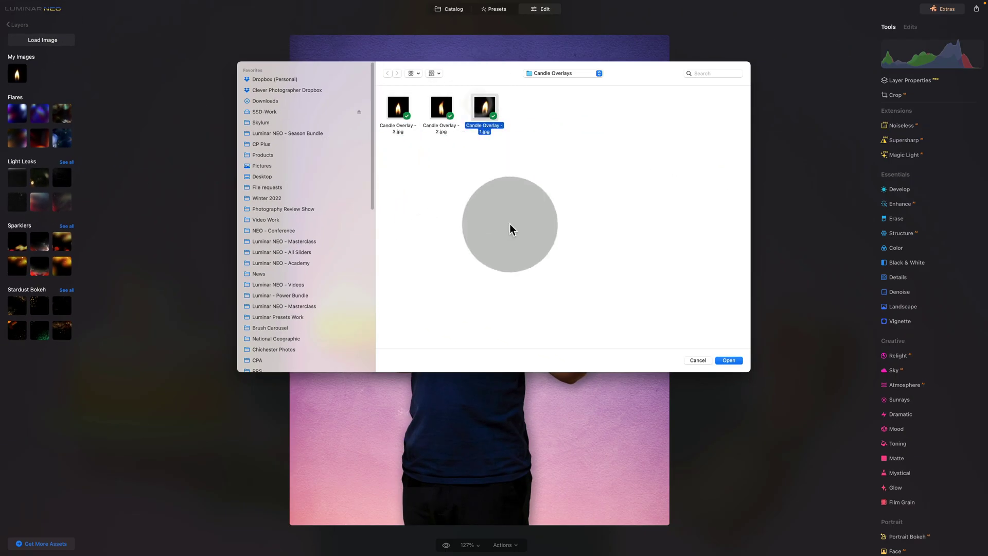
left_click(738, 360)
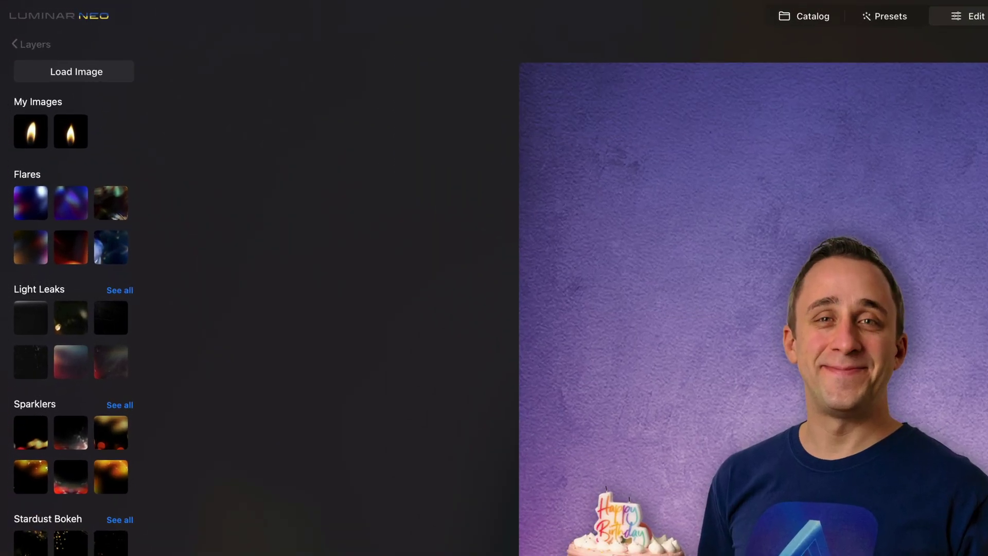
- Add the first candle flame as a layer, then shrink and move it onto the cake top
left_click(36, 134)
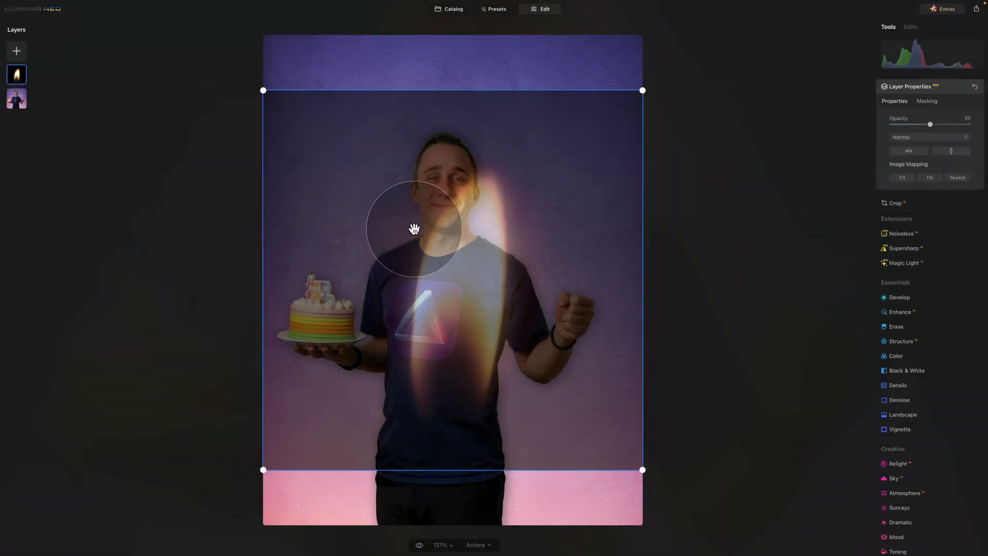
left_click_drag(411, 225, 372, 217)
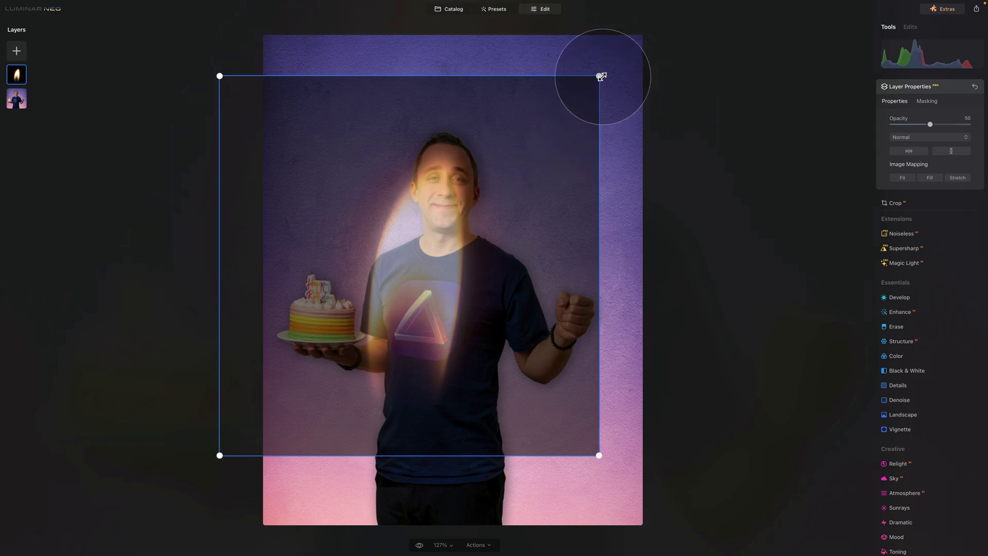
left_click_drag(597, 79, 491, 141)
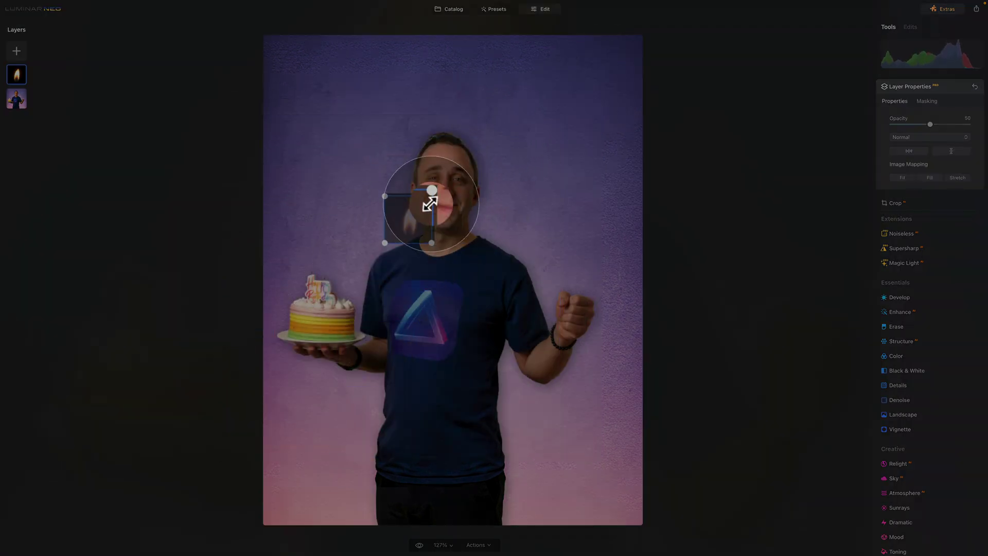
left_click_drag(429, 204, 311, 264)
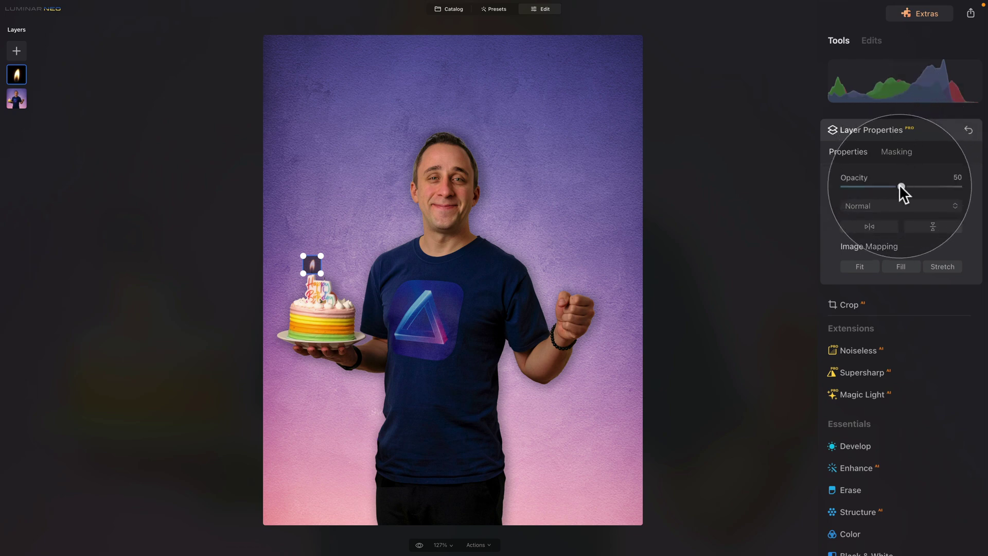
- Set the flame layer to 100 opacity with the Screen blend mode
left_click_drag(900, 185, 976, 191)
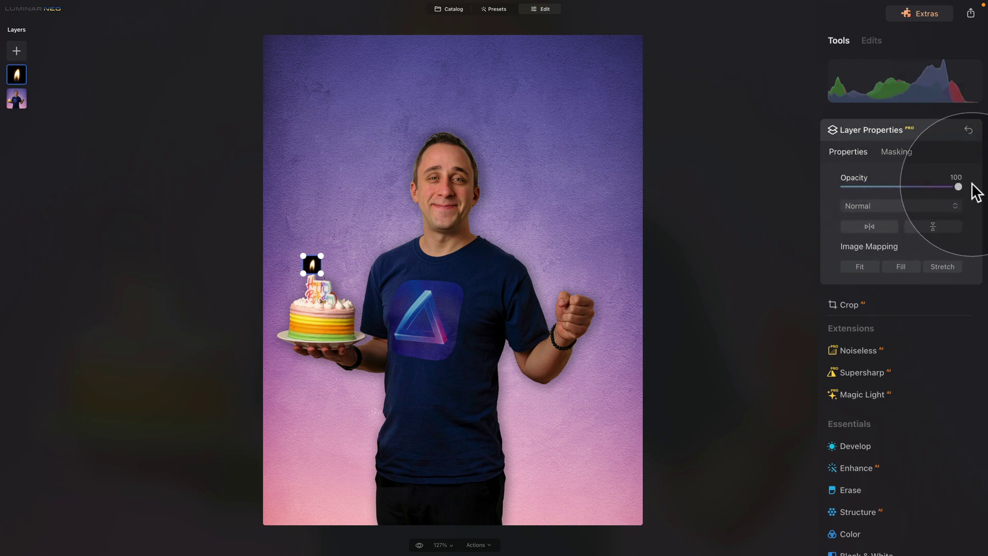
left_click(936, 205)
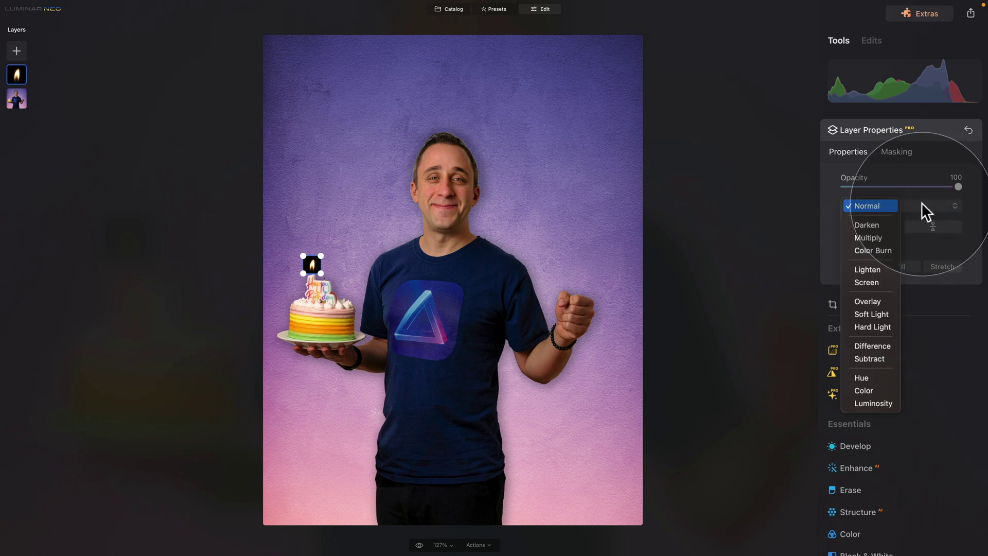
left_click(872, 281)
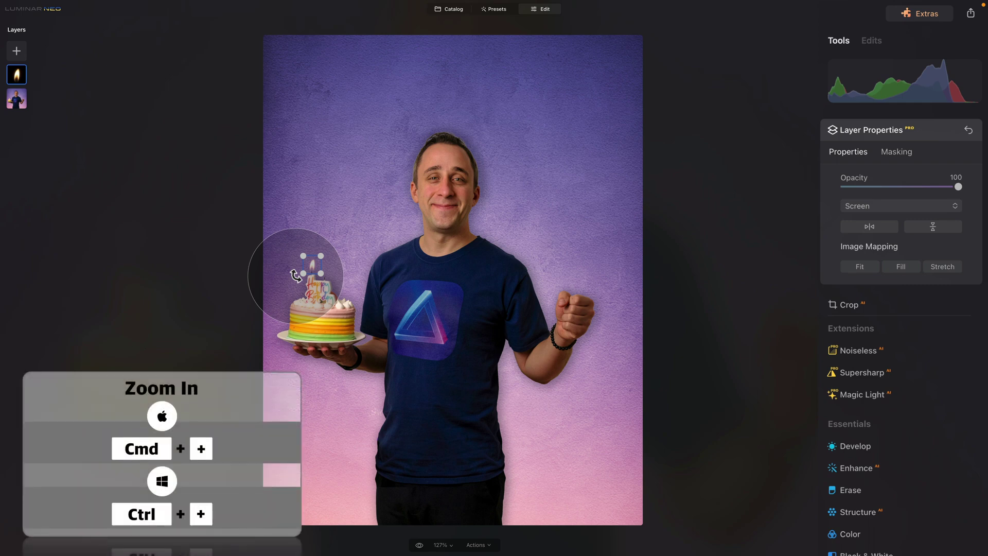
- Zoom in on the cake, shrink and straighten the flame over the candle wick, and commit it
key("super+equal")
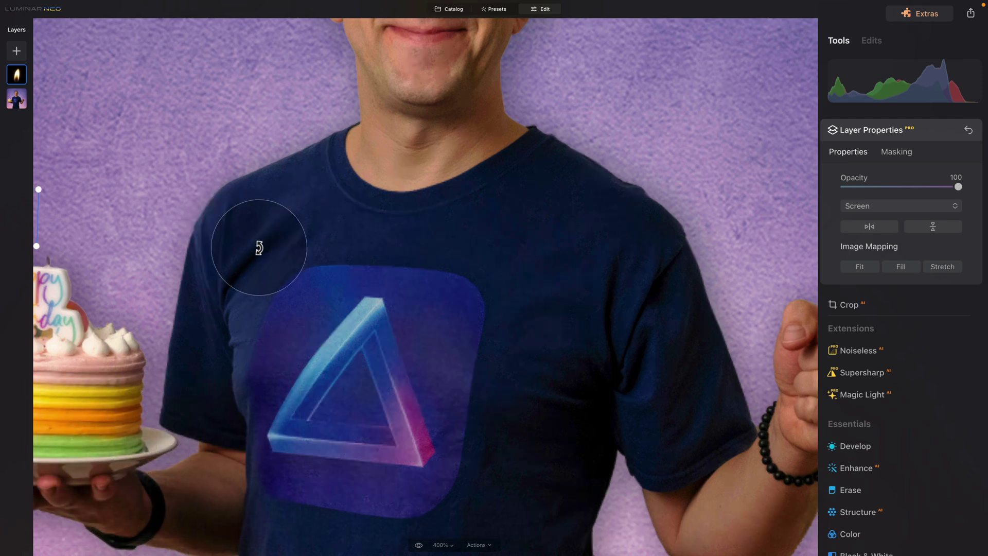
left_click(254, 248)
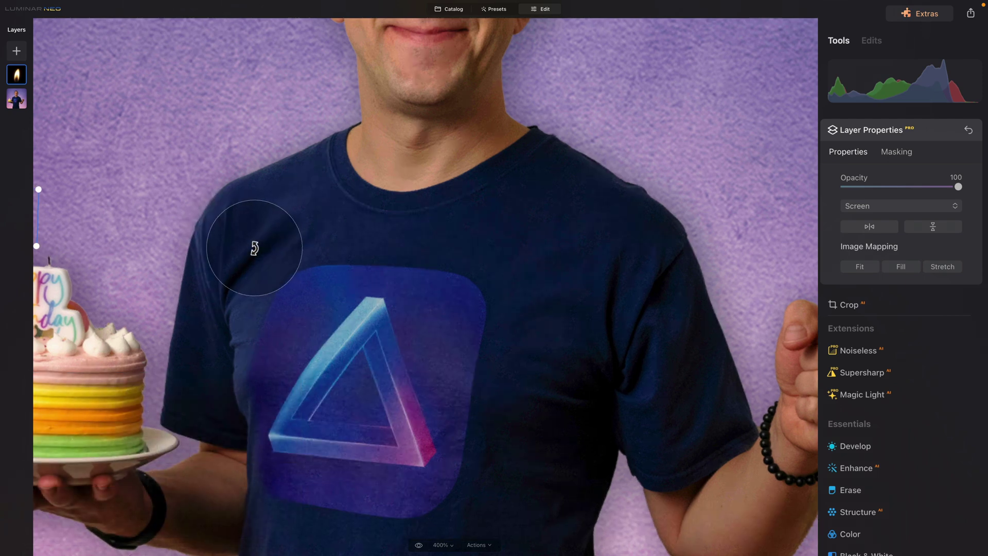
left_click_drag(254, 248, 416, 275)
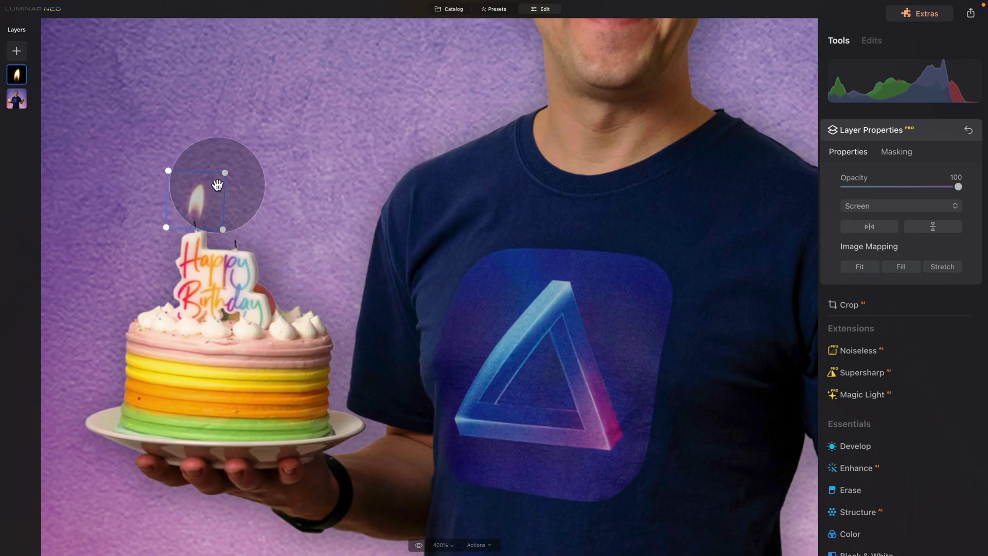
left_click_drag(223, 170, 192, 203)
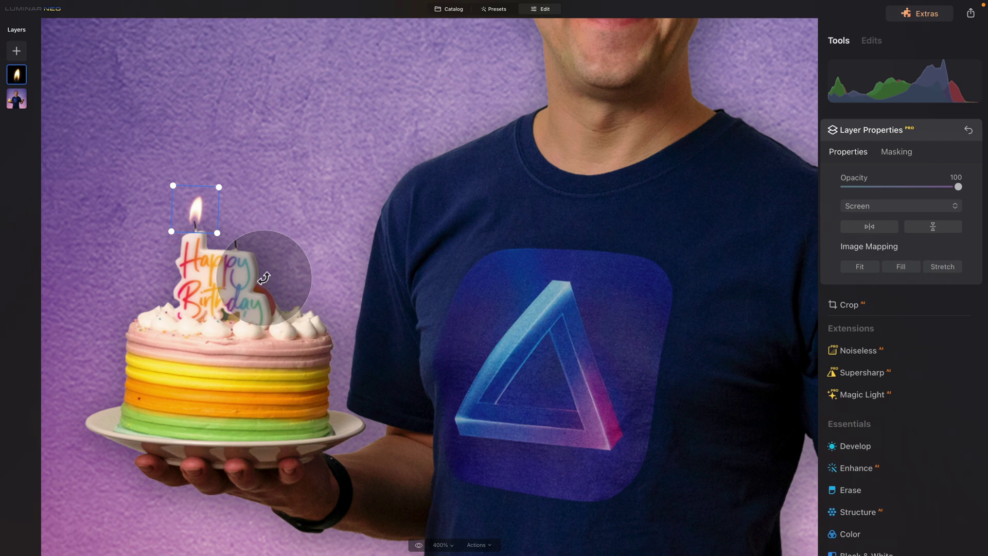
left_click_drag(228, 238, 230, 242)
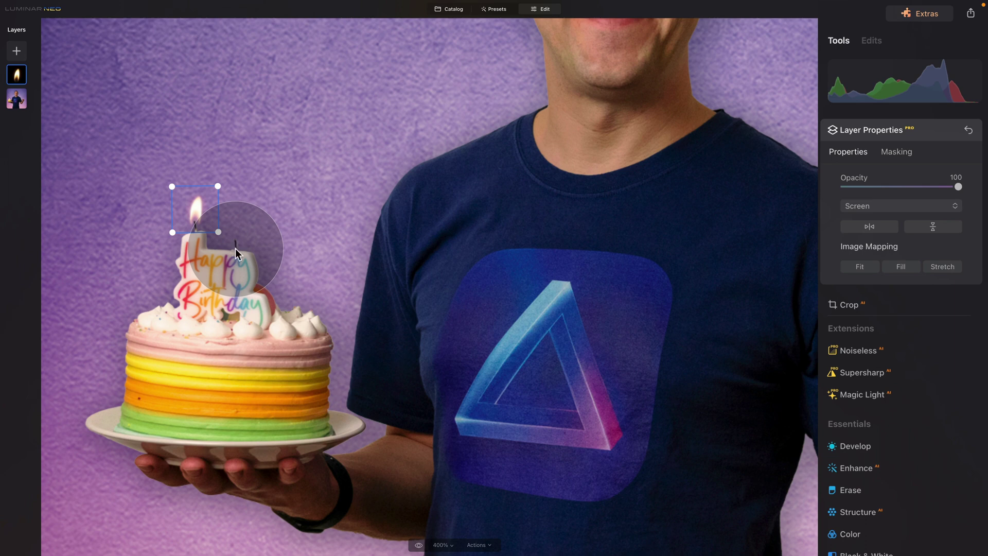
key("Return")
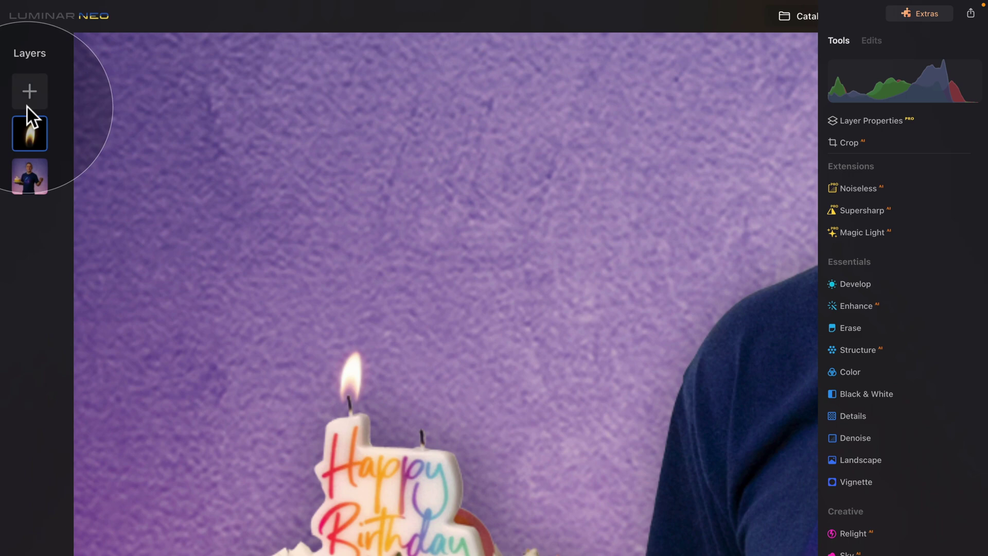
- Add the second candle flame as a layer and shrink it down onto the cake
left_click(16, 50)
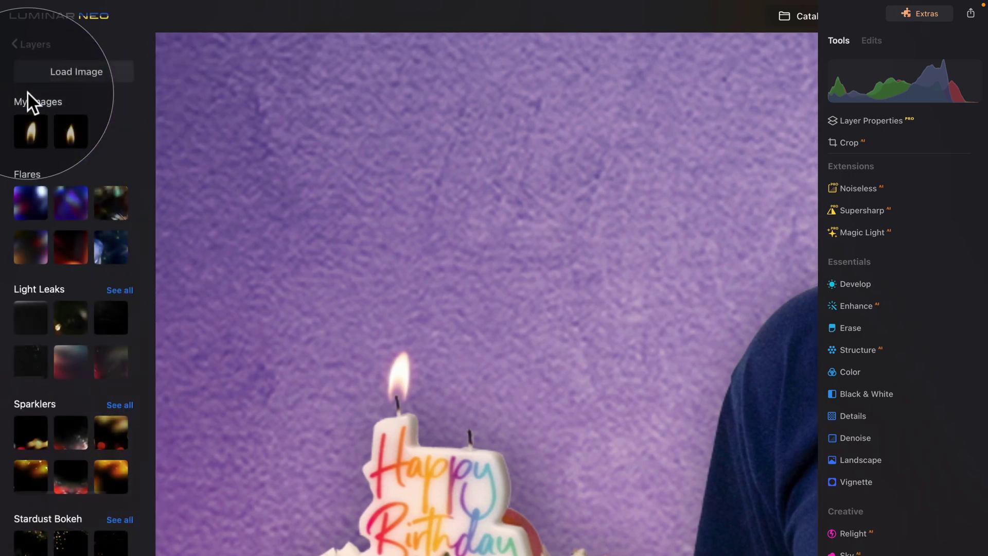
left_click(64, 123)
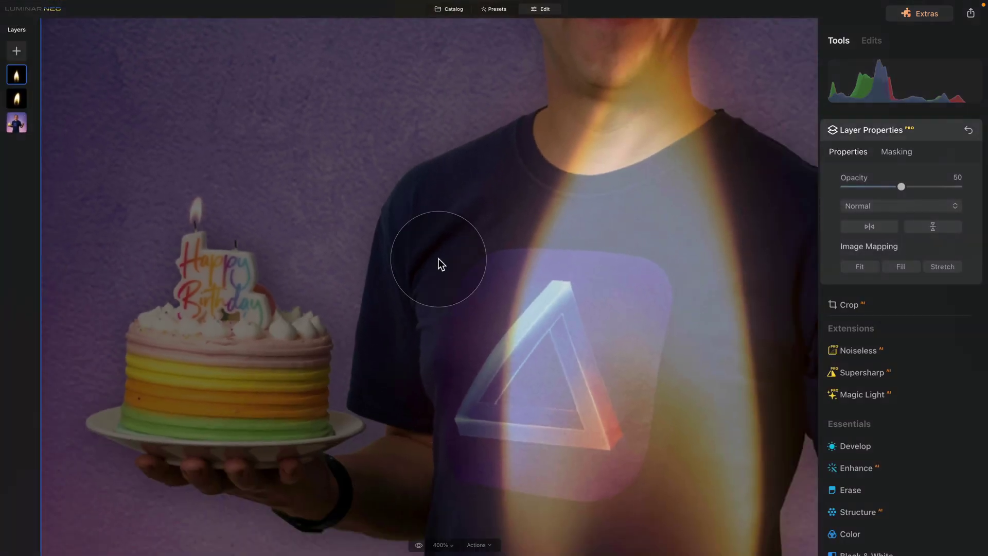
key("super+0")
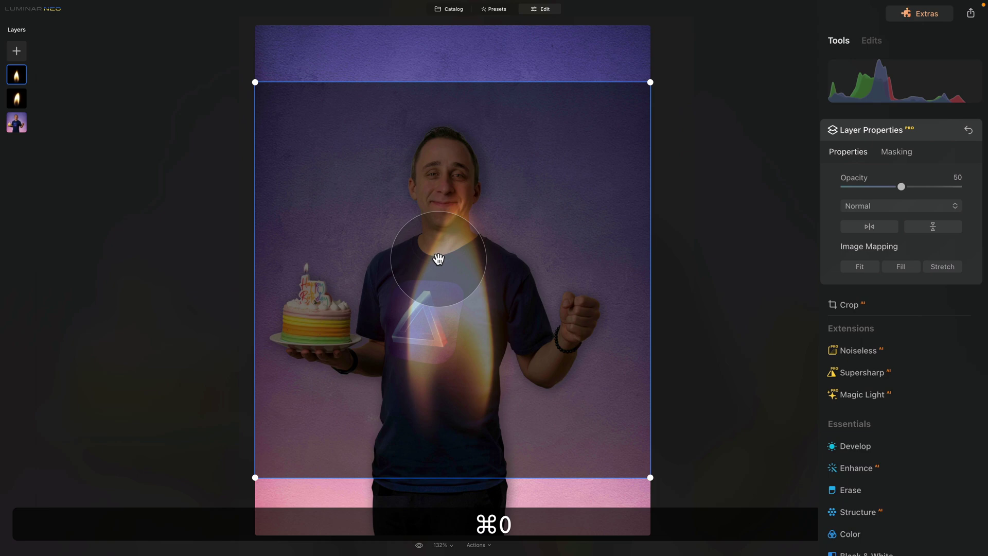
left_click_drag(649, 83, 378, 354)
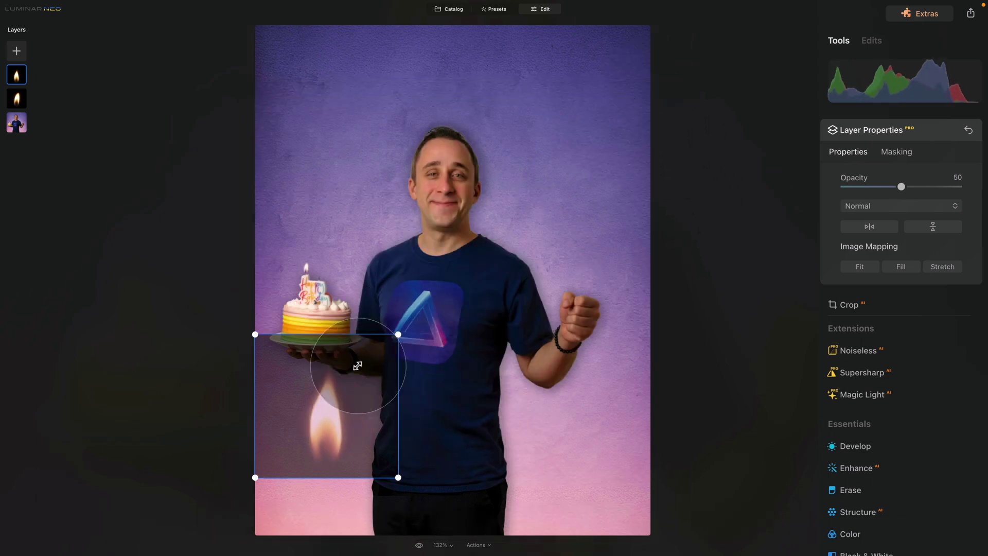
left_click_drag(341, 390, 321, 273)
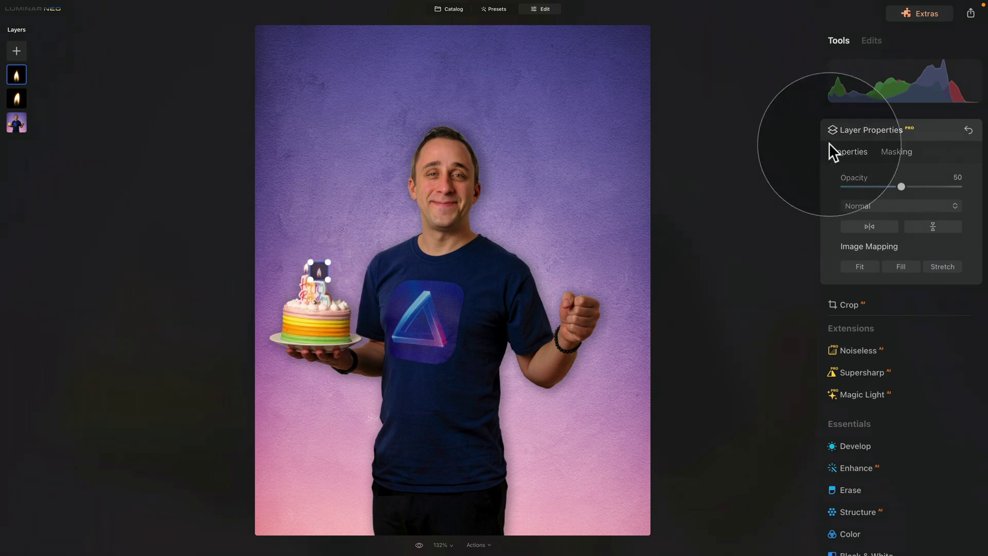
- Set the second flame layer to 100 opacity with the Screen blend mode
double_click(902, 186)
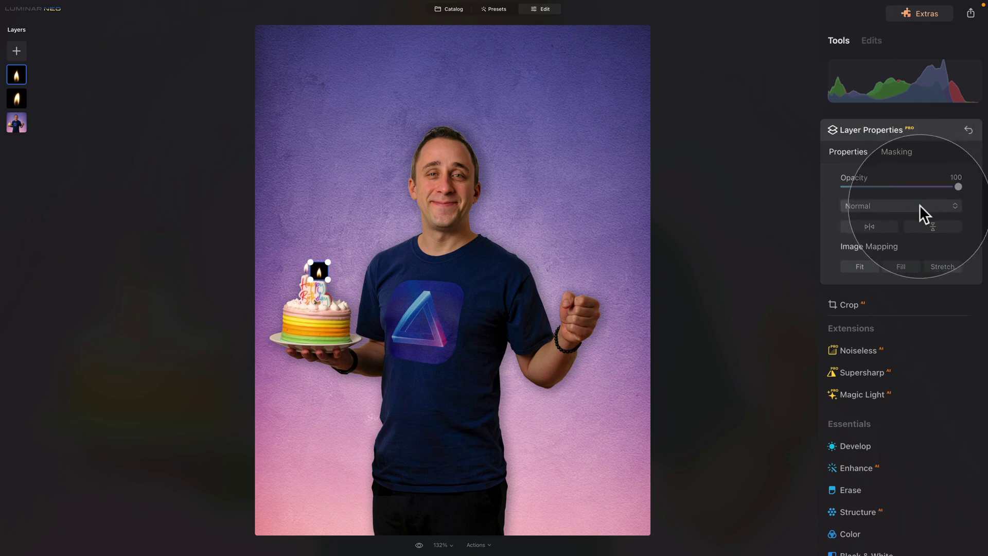
left_click(919, 205)
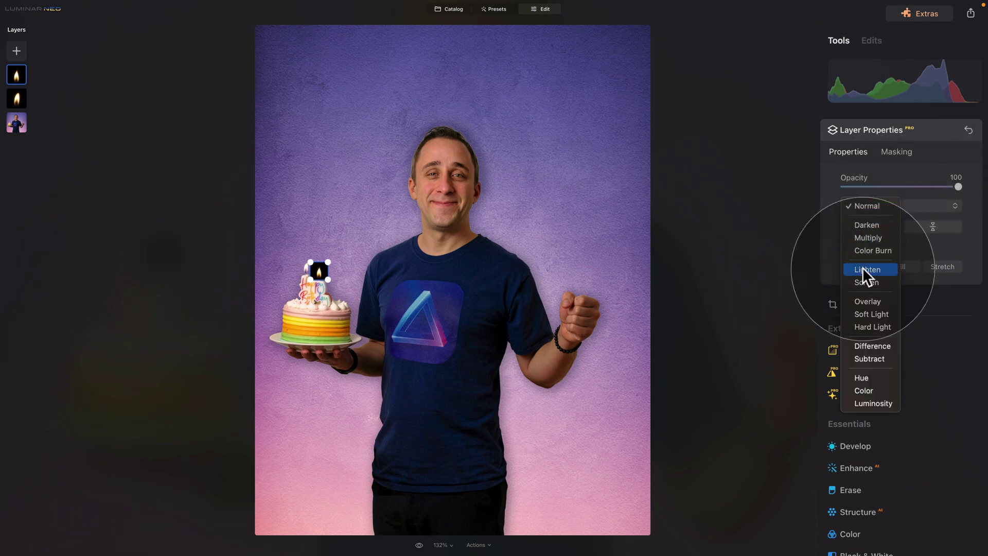
left_click(867, 281)
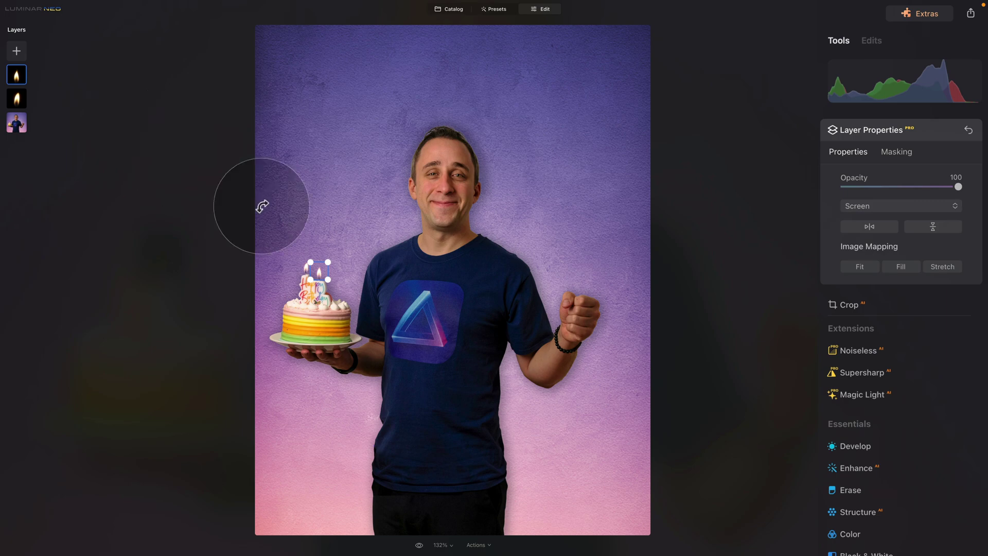
- Position the flame on the second candle's wick, commit it, and fit the photo in view
key("super+equal")
key("super+equal")
key("super+equal")
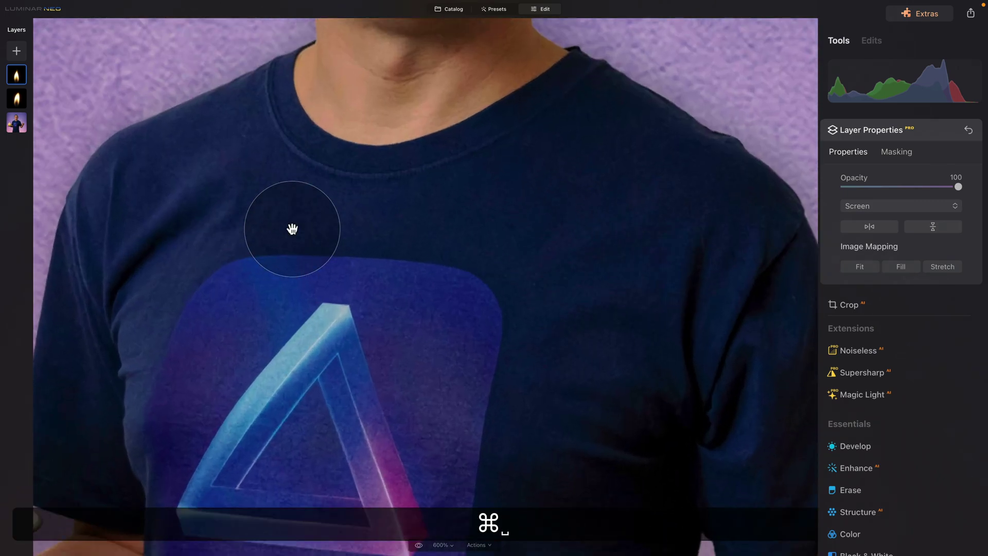
left_click_drag(293, 227, 319, 242)
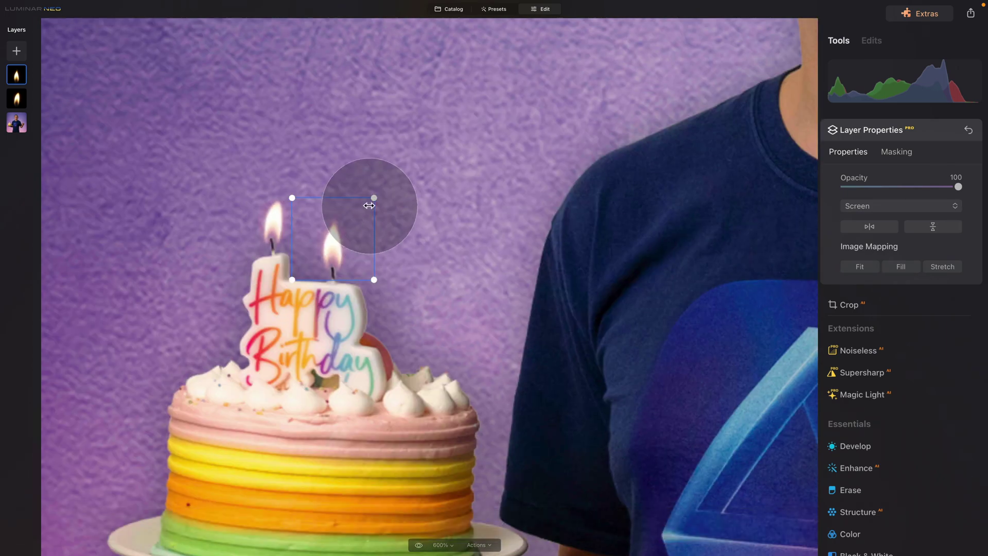
mouse_move(366, 208)
left_mouse_down()
mouse_move(331, 236)
mouse_move(372, 200)
left_mouse_up()
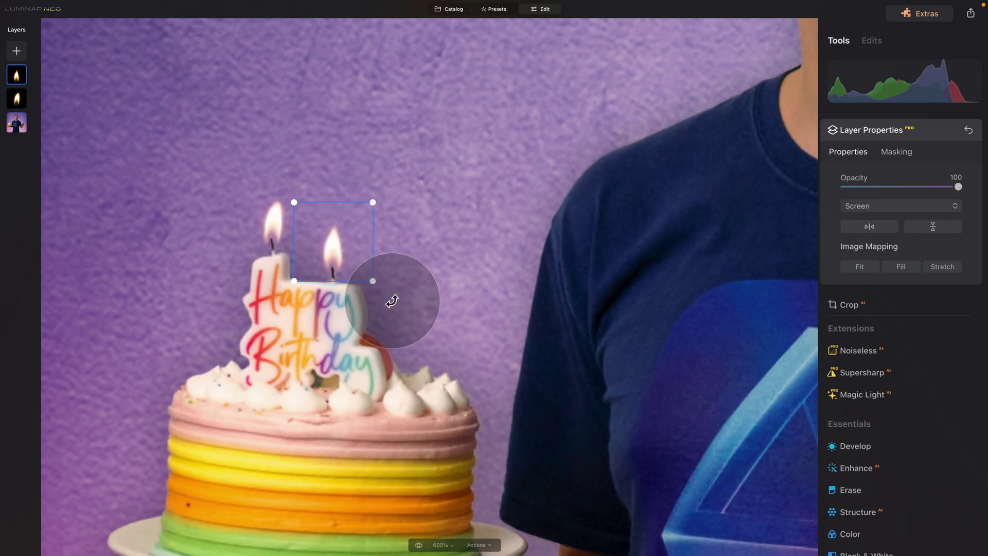
key("Return")
key("super+0")
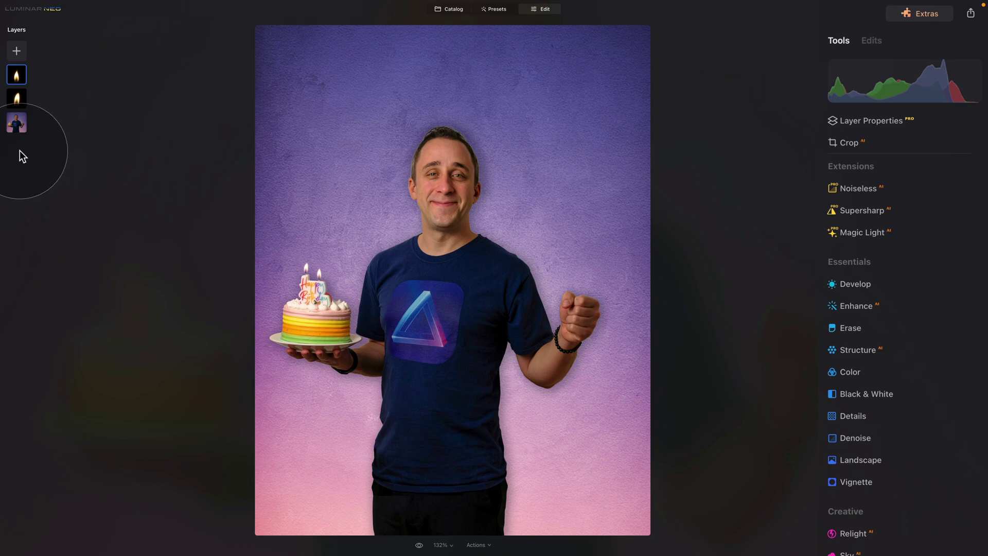
- Load Birthday Balloon.png from the birthday project folder into the layer image library
left_click(16, 50)
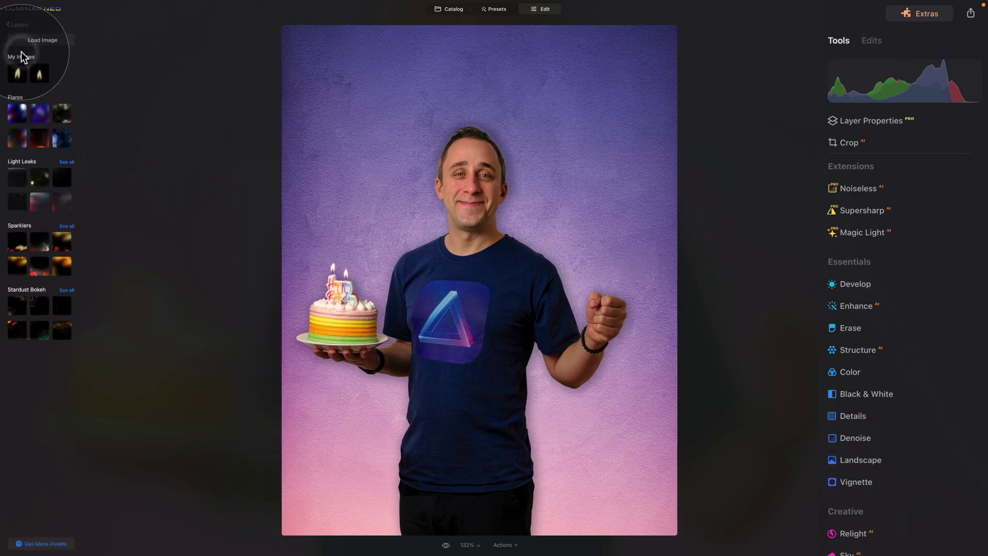
left_click(42, 40)
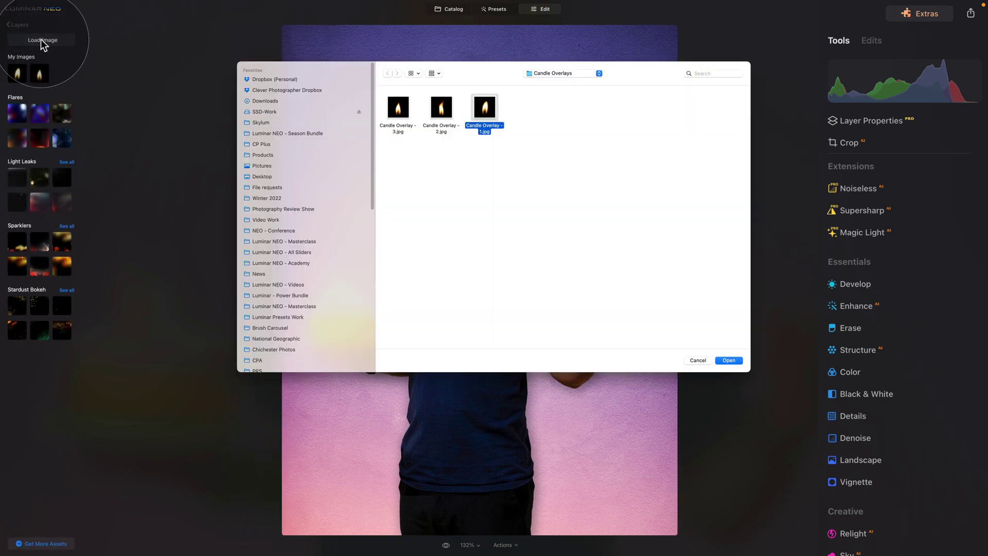
left_click(540, 75)
left_click(552, 83)
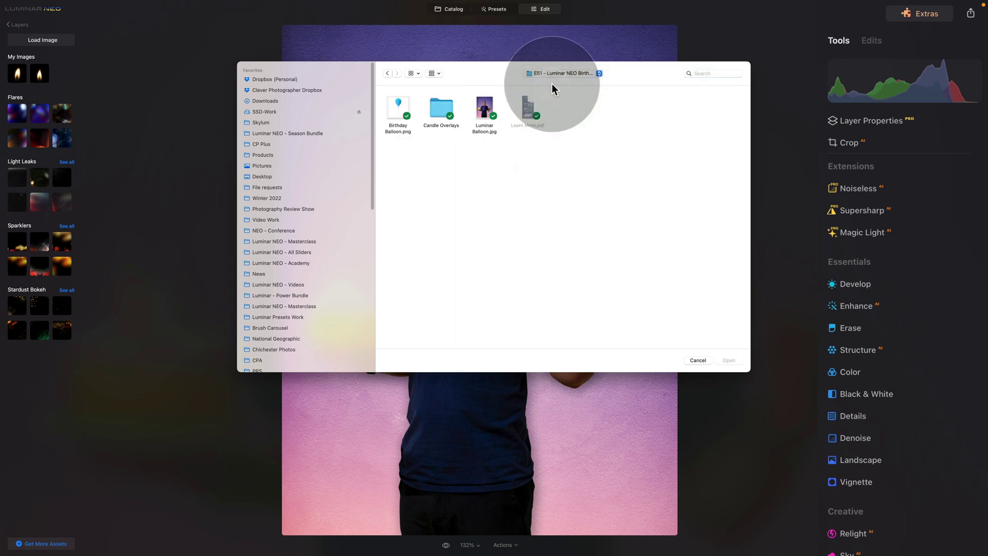
left_click(395, 106)
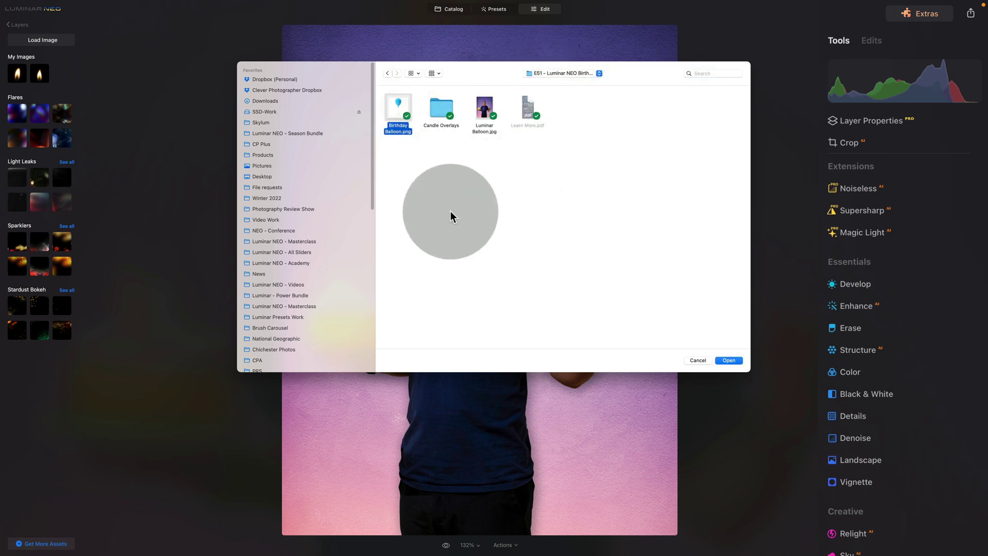
left_click(729, 360)
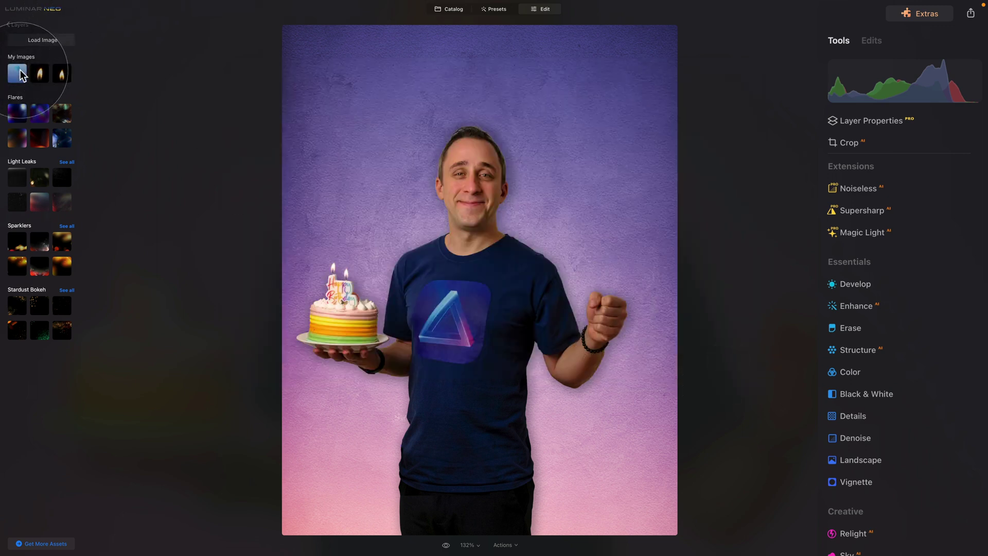
- Add the balloon layer, size and place it so its string meets the fist, at 100 opacity
left_click(20, 71)
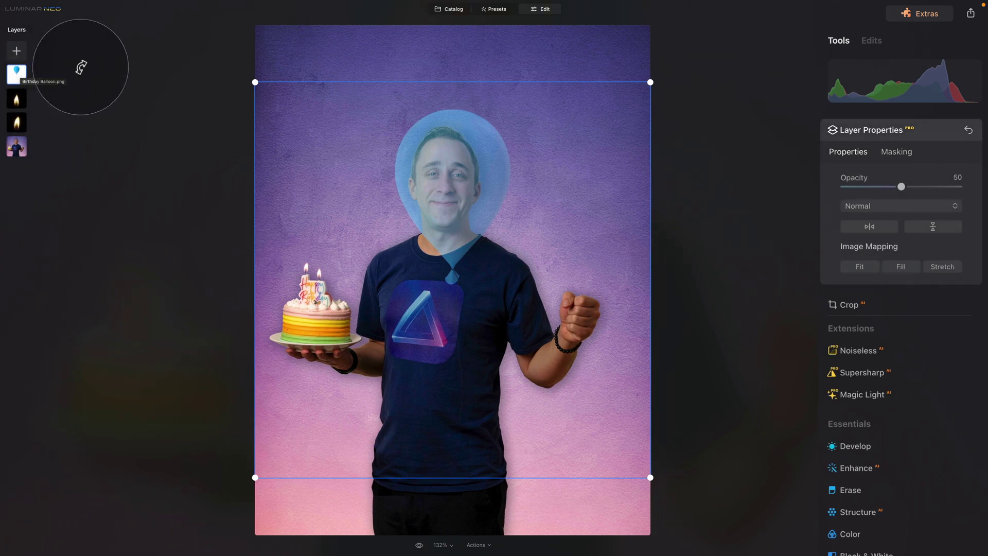
left_click_drag(650, 82, 458, 270)
left_click_drag(391, 360, 596, 214)
left_click_drag(470, 112, 341, 16)
left_click_drag(548, 110, 584, 123)
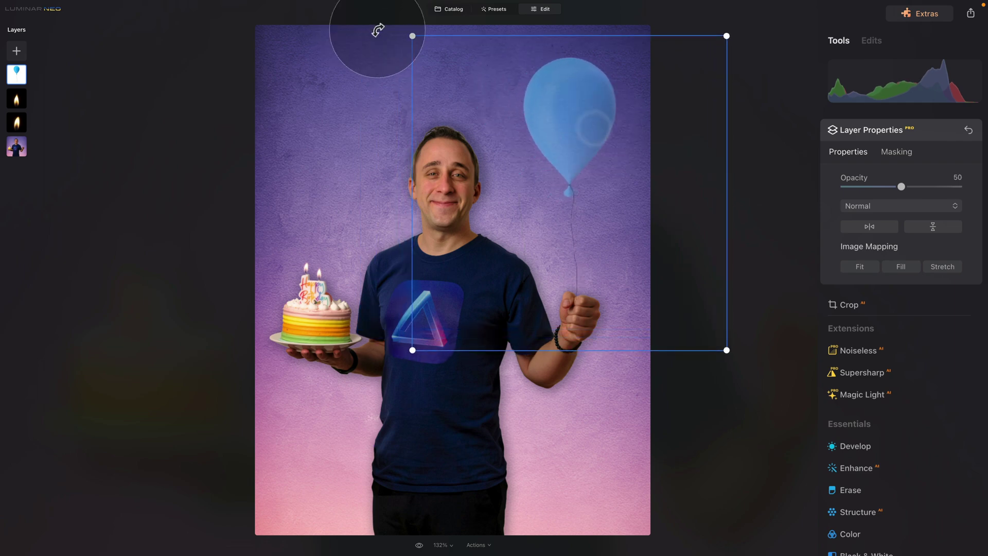
left_click_drag(412, 36, 394, 19)
left_click_drag(548, 154, 556, 155)
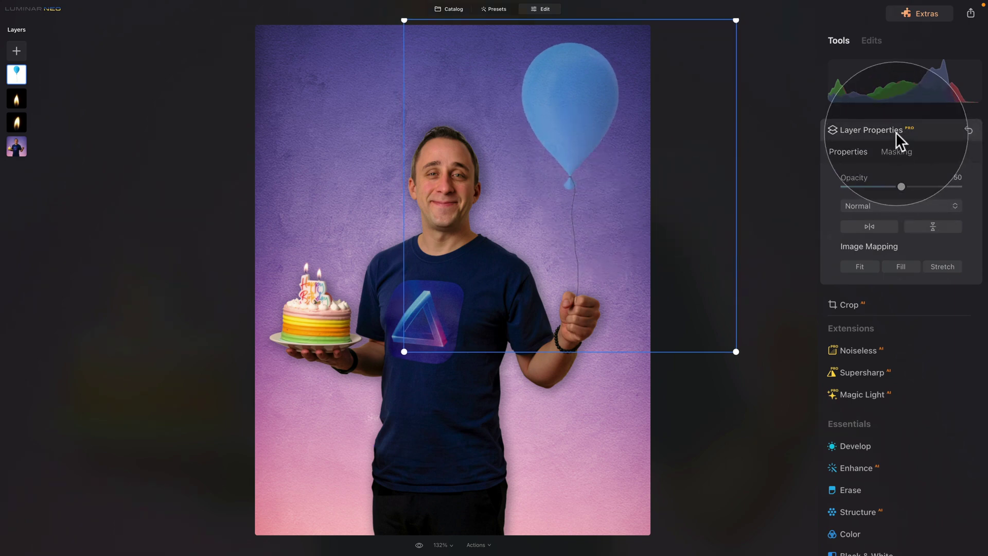
double_click(901, 186)
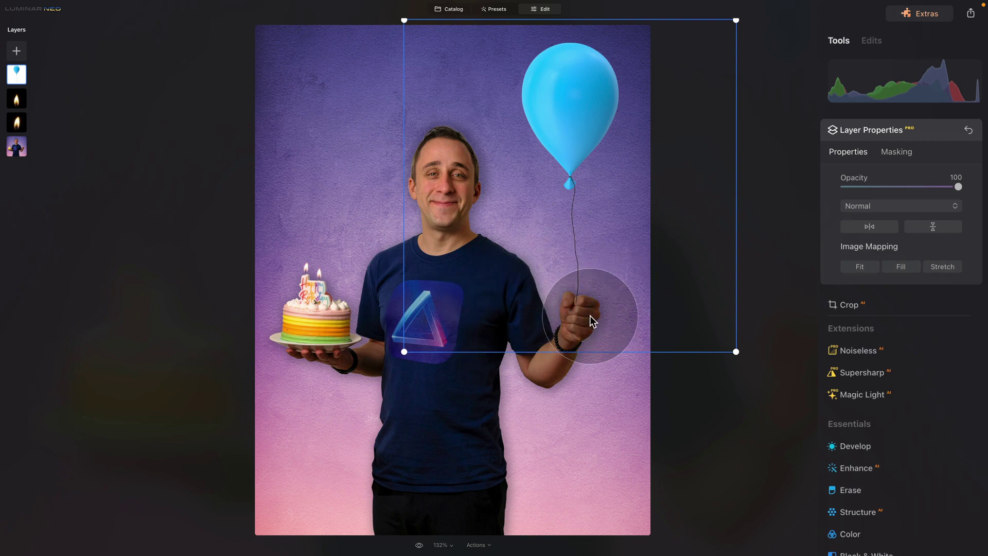
- Zoom to the fist and set up an Erase brush mask with larger size and harder edge
key("super+equal")
key("super+equal")
key("super+equal")
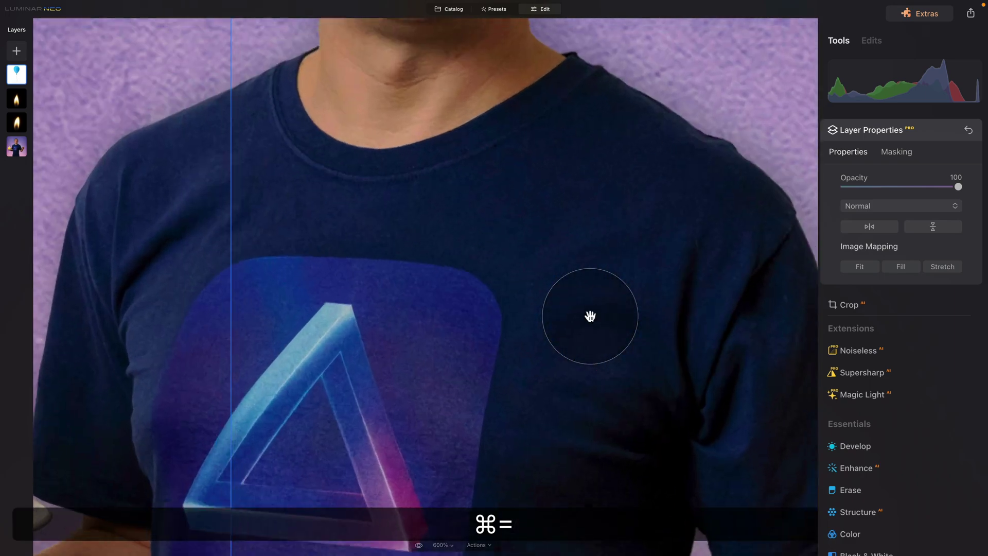
left_click_drag(590, 316, 159, 187)
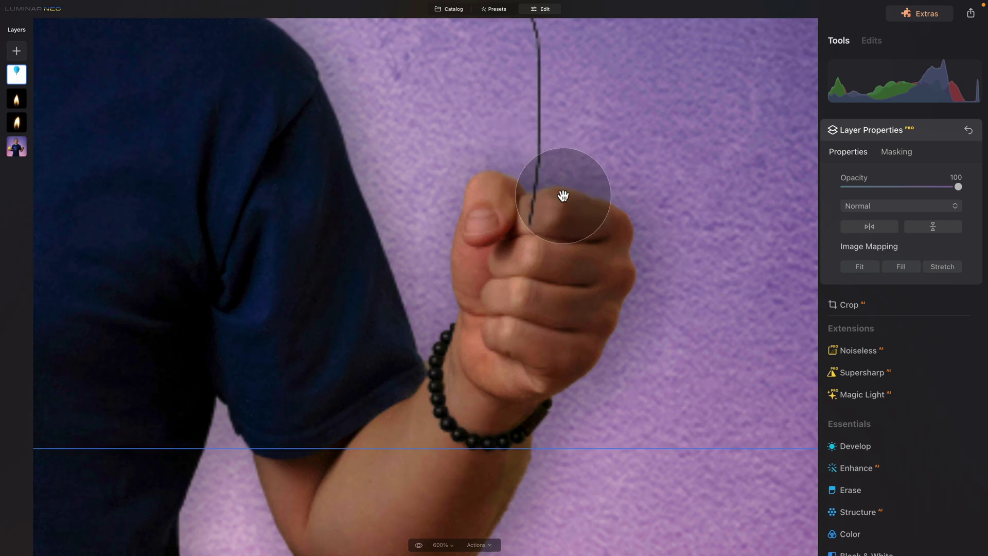
left_click(898, 152)
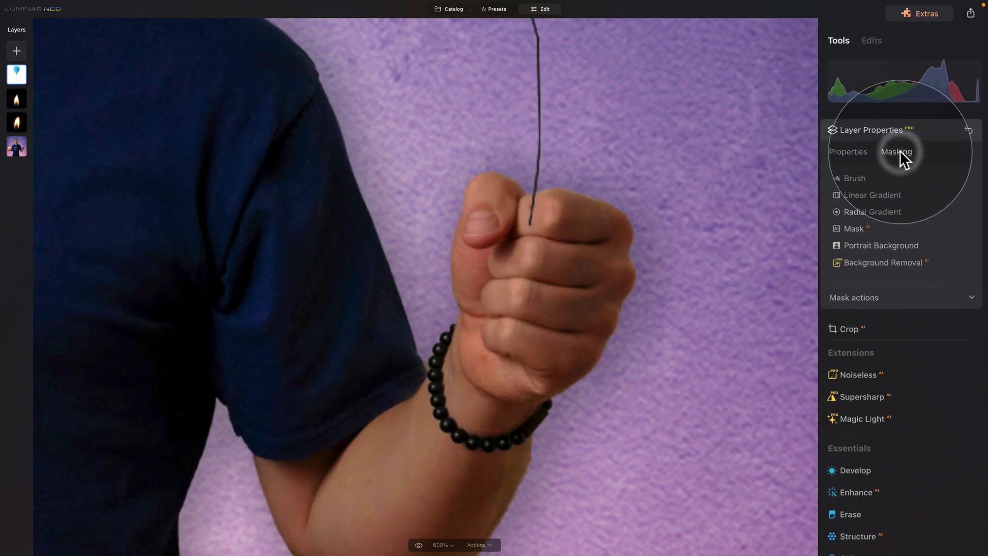
left_click(863, 177)
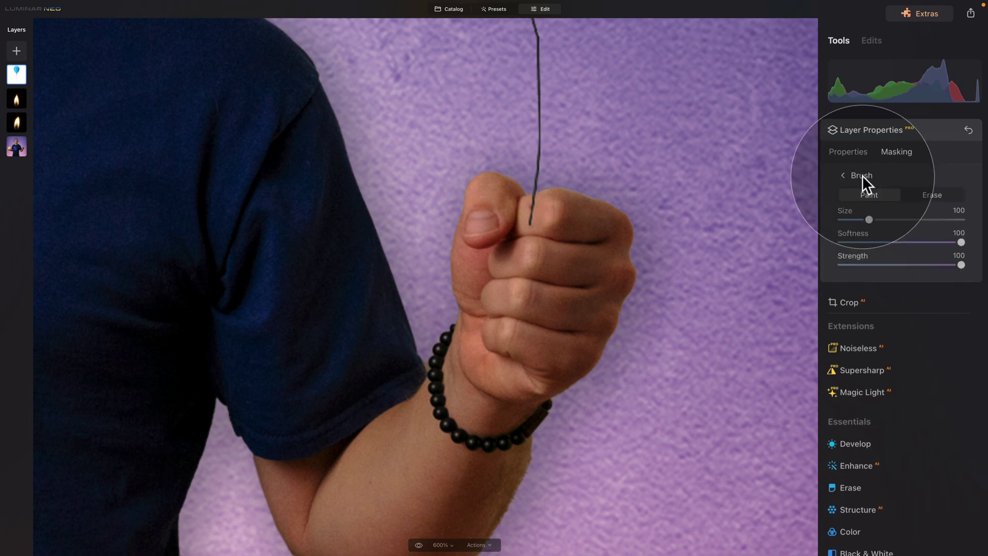
left_click(939, 193)
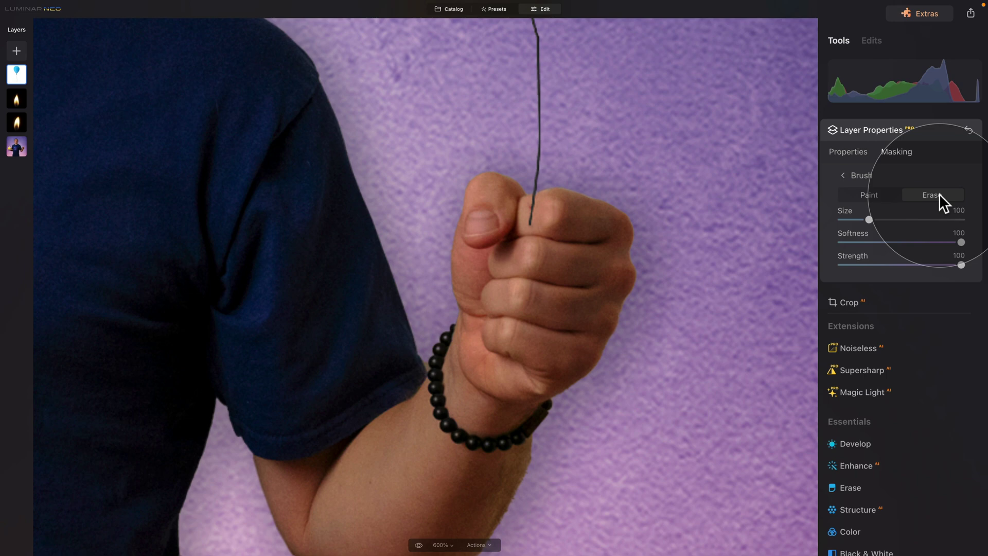
left_click_drag(870, 220, 904, 220)
left_click_drag(960, 242, 851, 246)
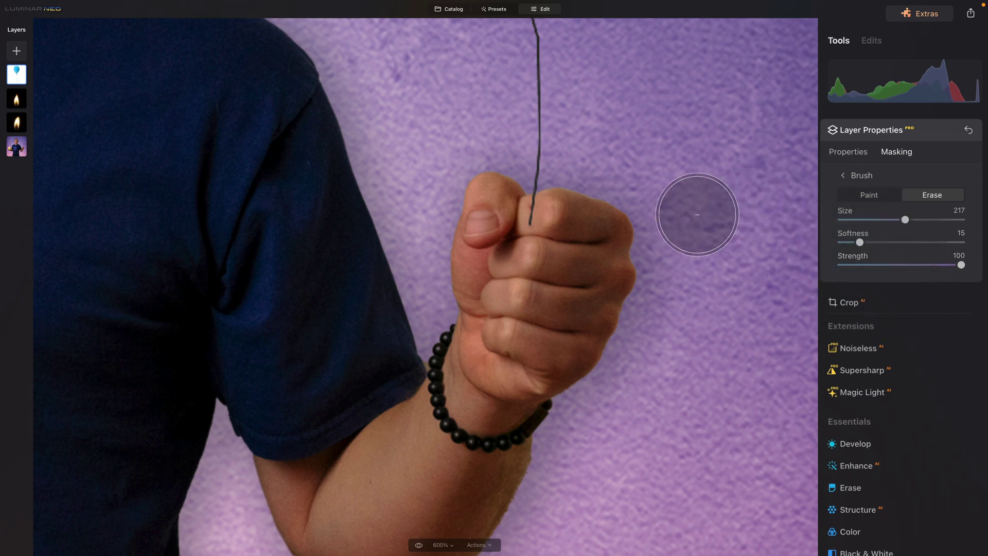
- Erase the balloon string over the knuckle and fingers, then zoom back out
key("super+equal")
key("super+equal")
key("super+equal")
scroll(540, 206, "left", 5)
scroll(609, 161, "right", 8)
scroll(609, 161, "up", 5)
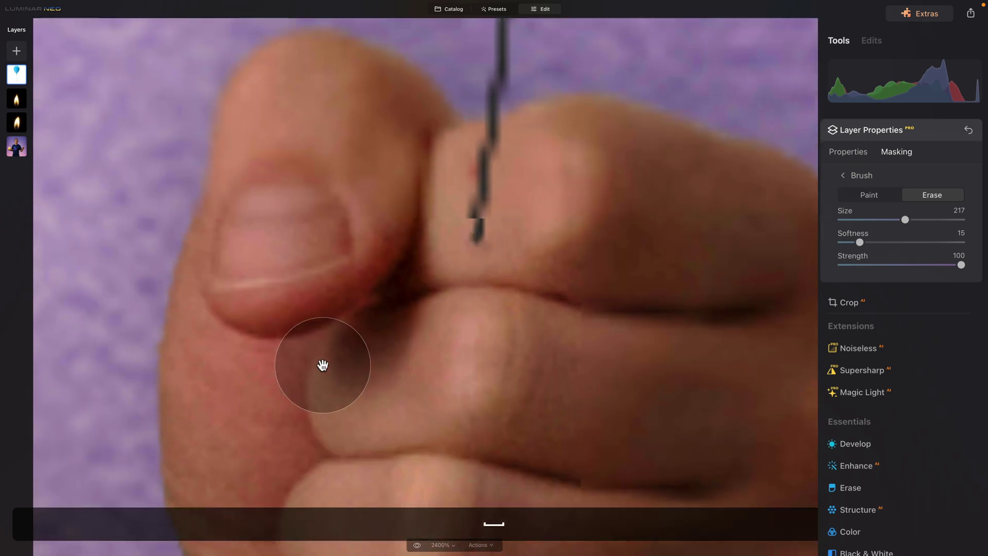
left_click_drag(506, 133, 508, 155)
mouse_move(526, 227)
left_mouse_down()
mouse_move(480, 206)
mouse_move(494, 211)
left_mouse_up()
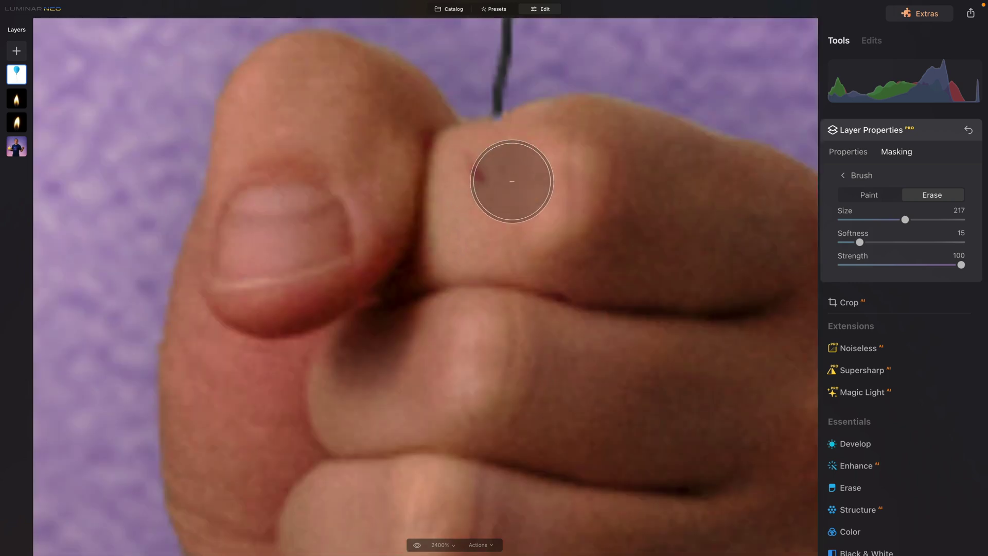
key("[")
key("[")
key("[")
key("[")
key("[")
key("[")
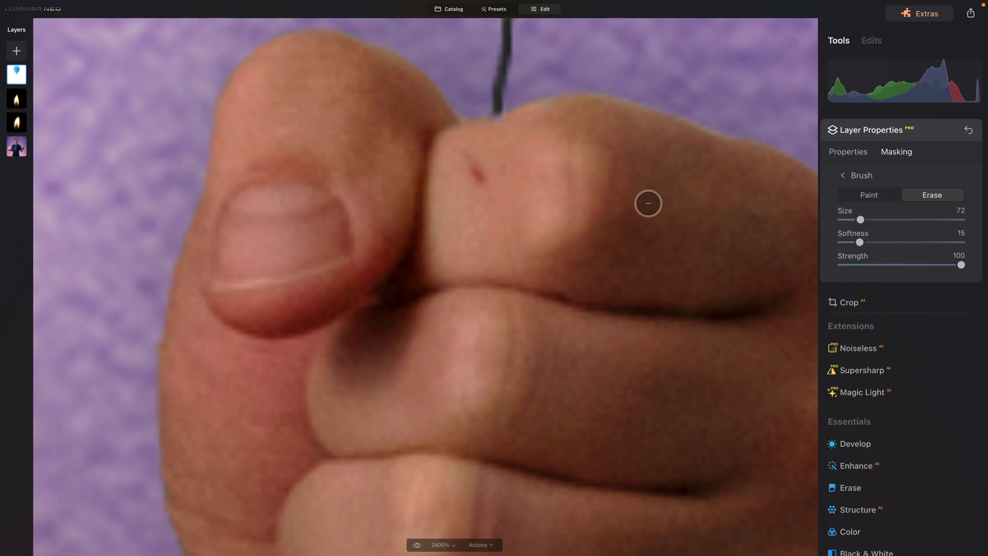
key("space")
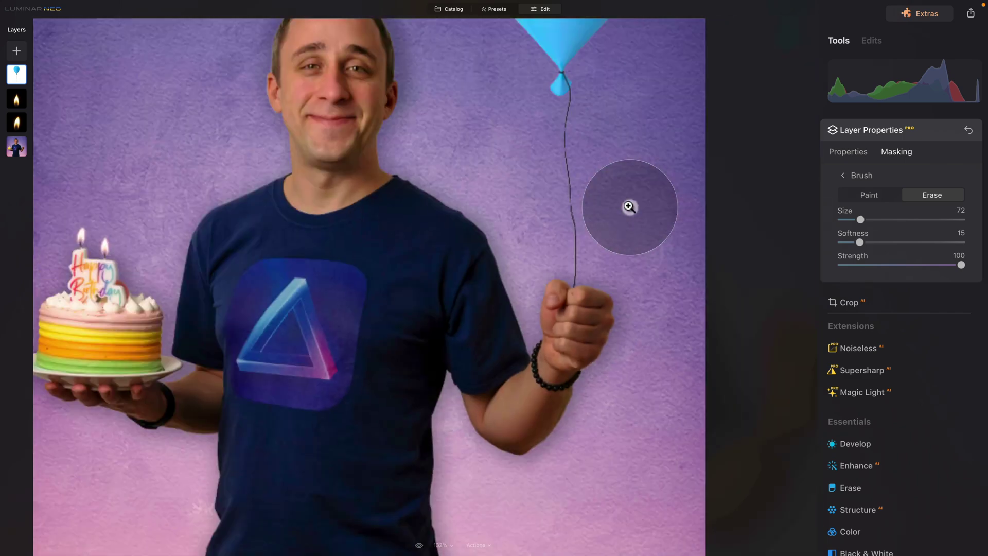
left_click(629, 206)
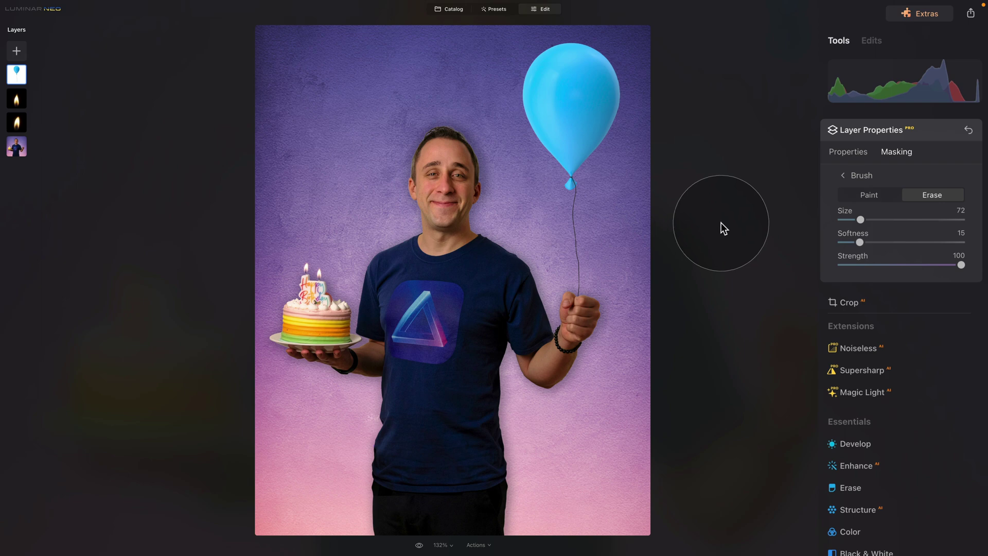
- In the Color tool's HSL controls, set the balloon's Hue Shift to 37
left_click(867, 129)
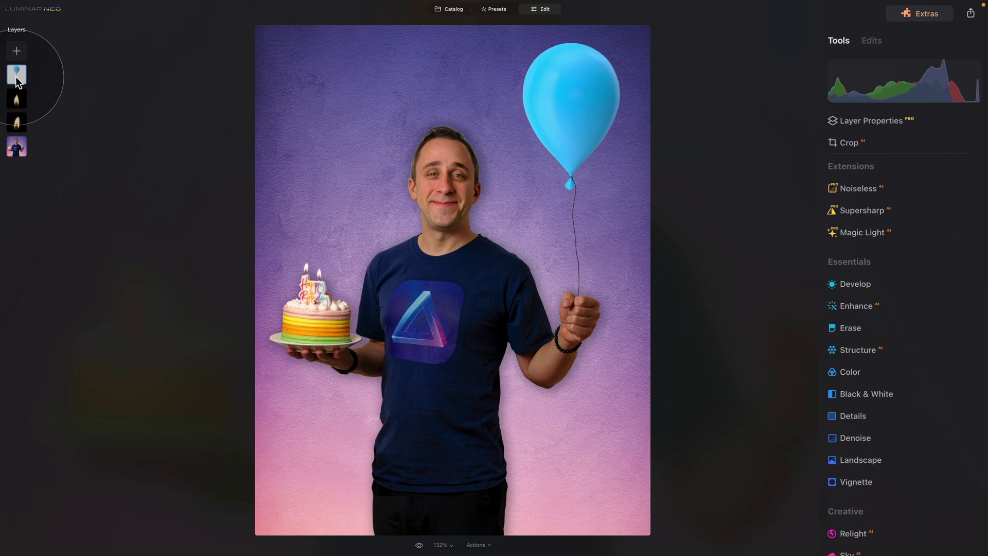
left_click(857, 374)
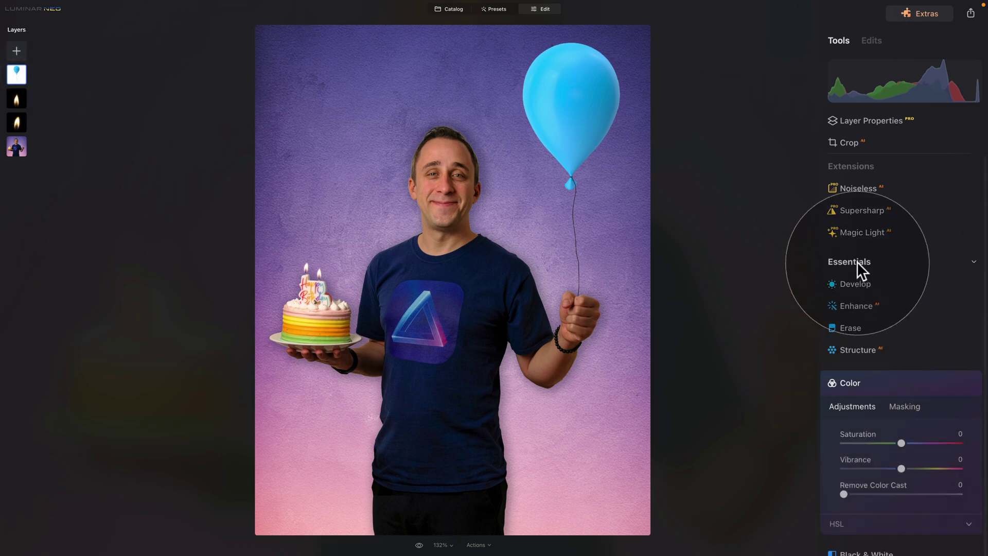
scroll(879, 329, "down", 5)
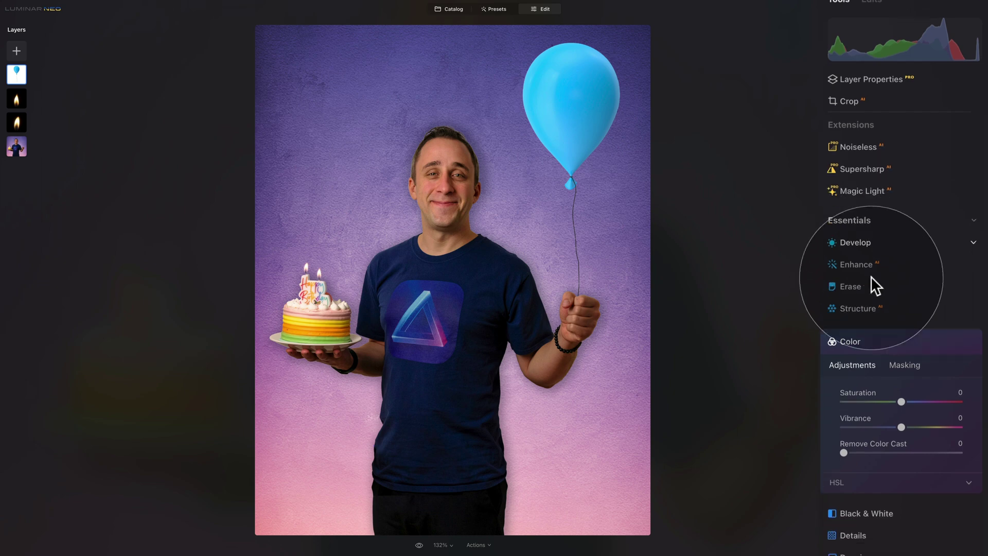
left_click(900, 317)
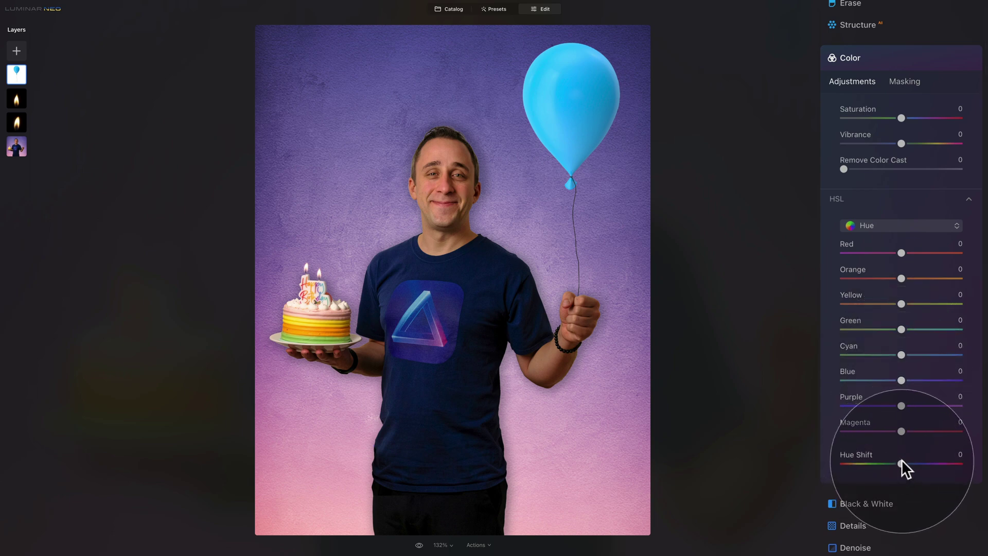
mouse_move(900, 462)
left_mouse_down()
mouse_move(826, 459)
mouse_move(942, 473)
mouse_move(903, 475)
mouse_move(913, 475)
left_mouse_up()
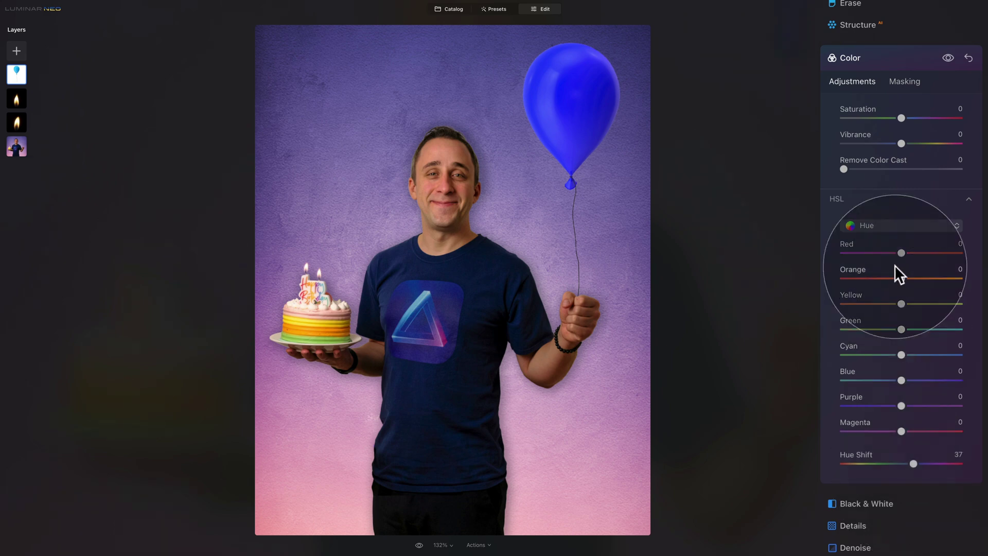
- Switch HSL to Saturation and lower Blue to -33
left_click(890, 225)
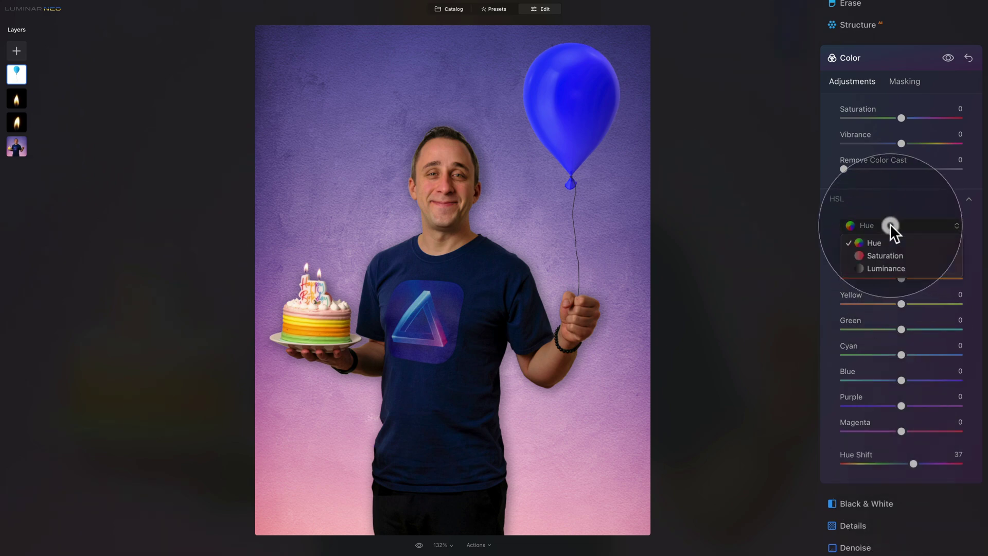
left_click(892, 257)
left_click_drag(899, 377, 879, 382)
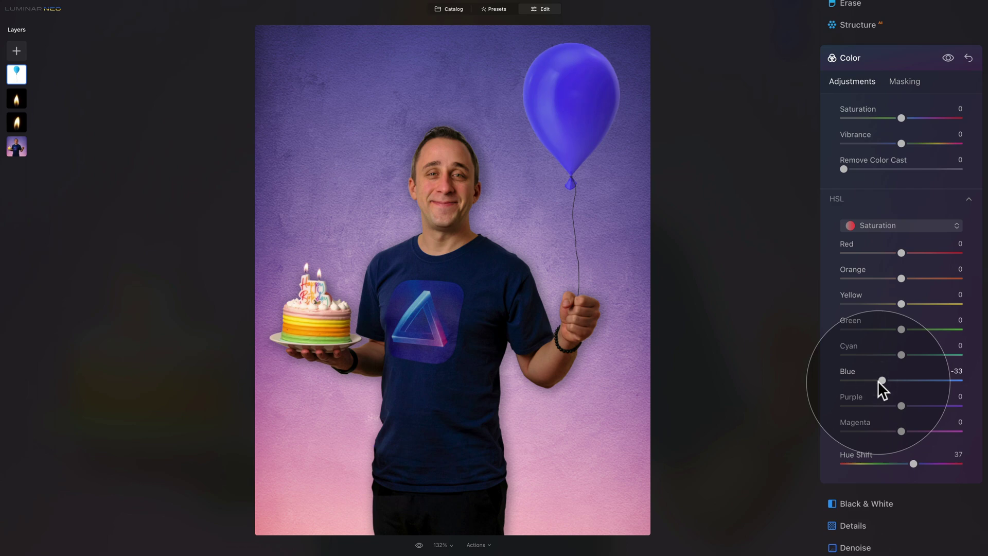